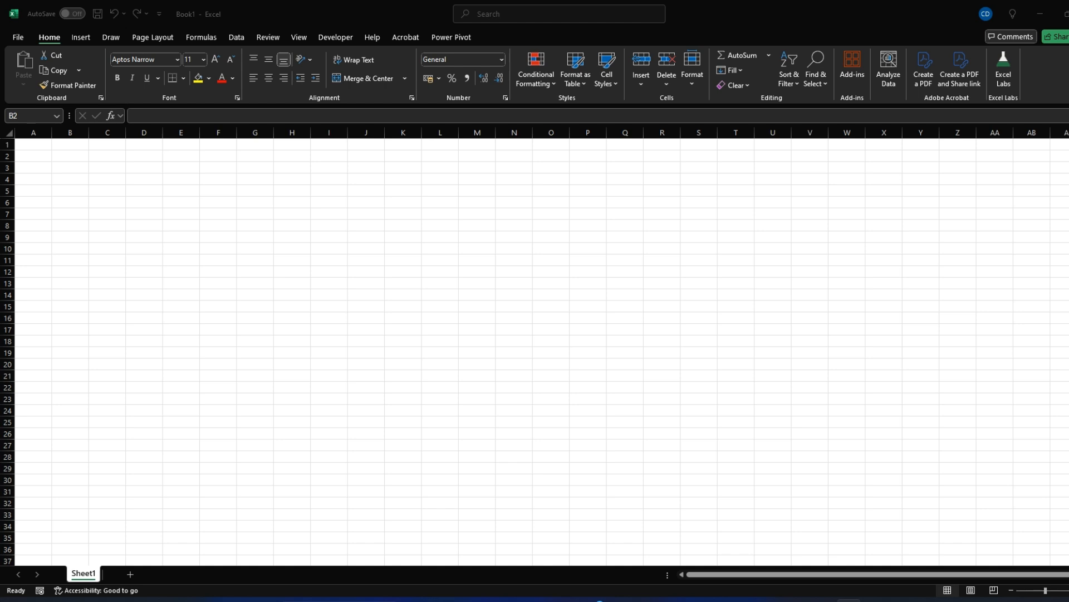
# - Fill B2:B8 with the formula =RANDBETWEEN(100,200) in a single entry
pyautogui.click(74, 166)
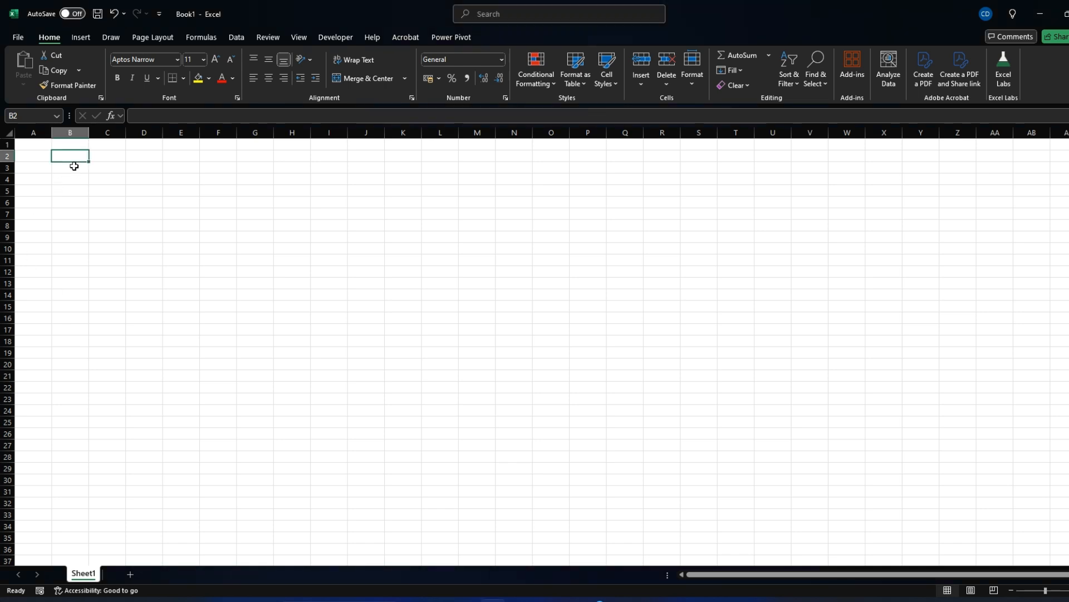
pyautogui.hotkey('shift', 'Down')
pyautogui.hotkey('shift', 'Down')
pyautogui.hotkey('shift', 'Down')
pyautogui.hotkey('shift', 'Down')
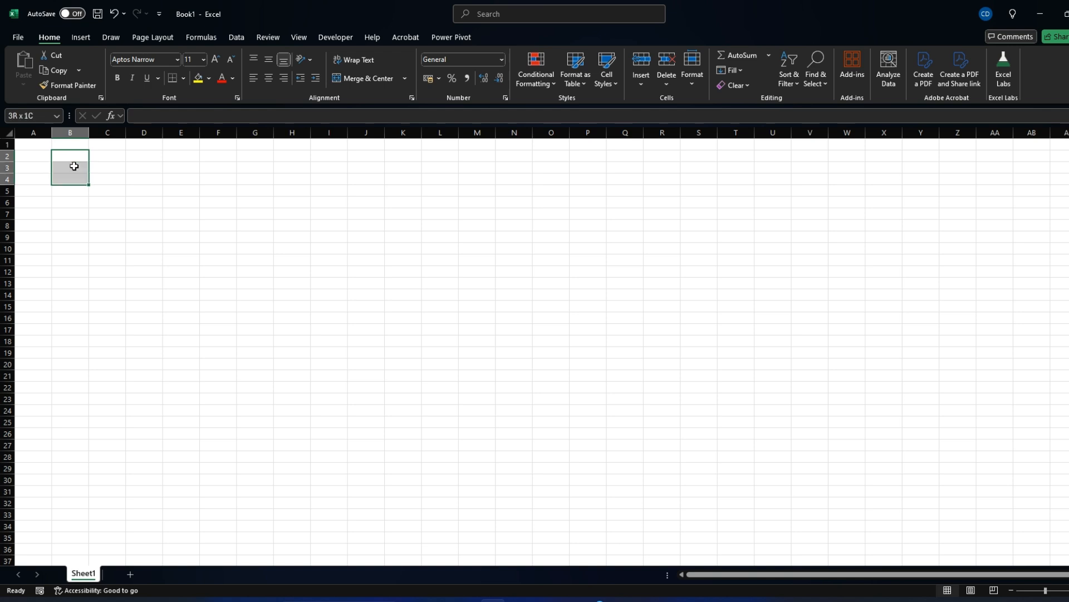
pyautogui.hotkey('shift', 'Down')
pyautogui.hotkey('shift', 'Down')
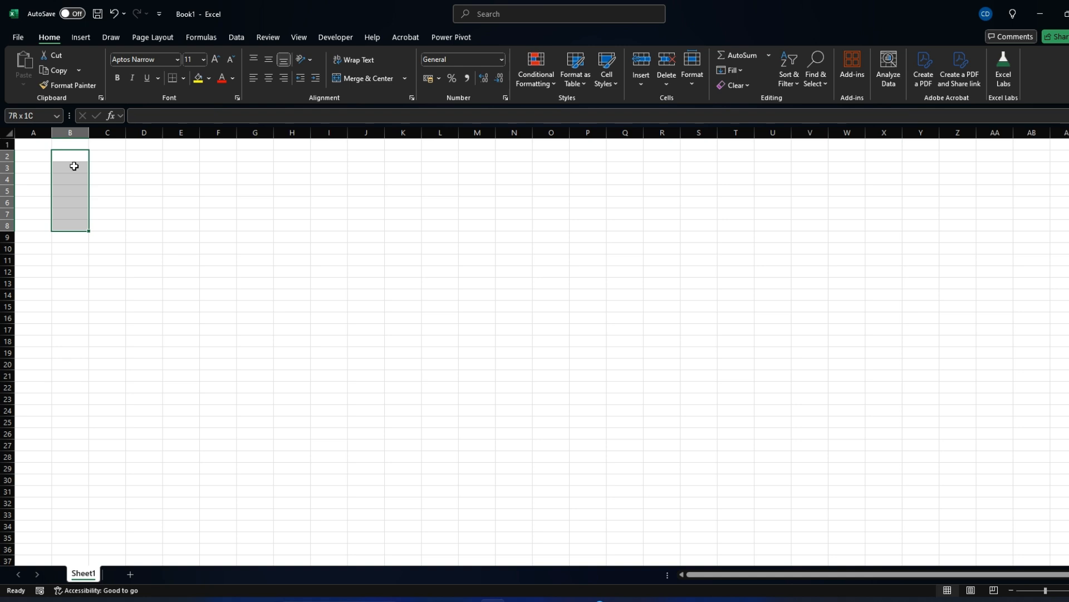
pyautogui.write('=')
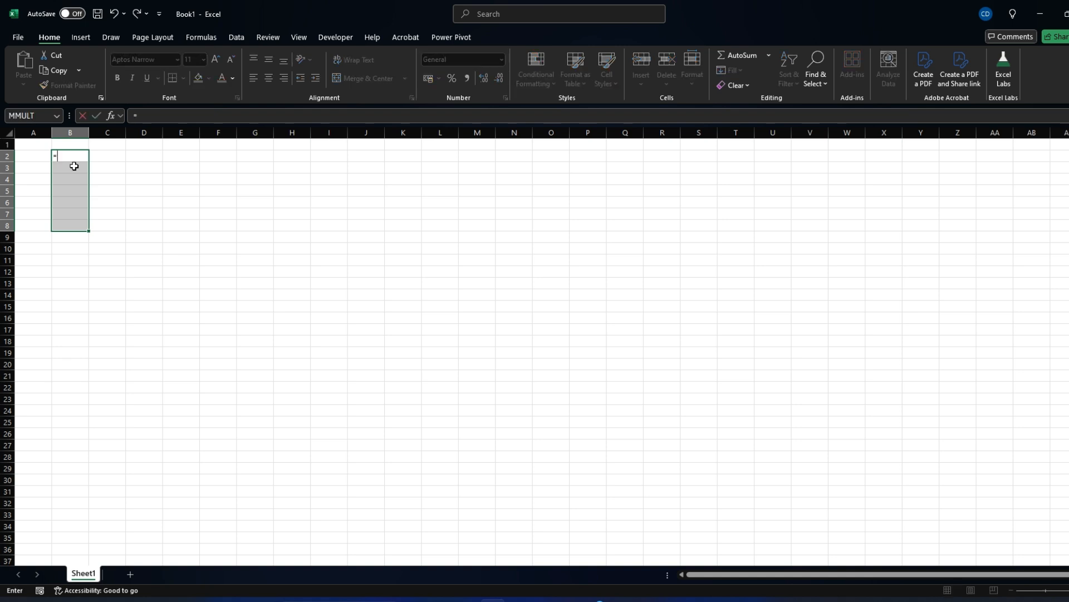
pyautogui.write('rand')
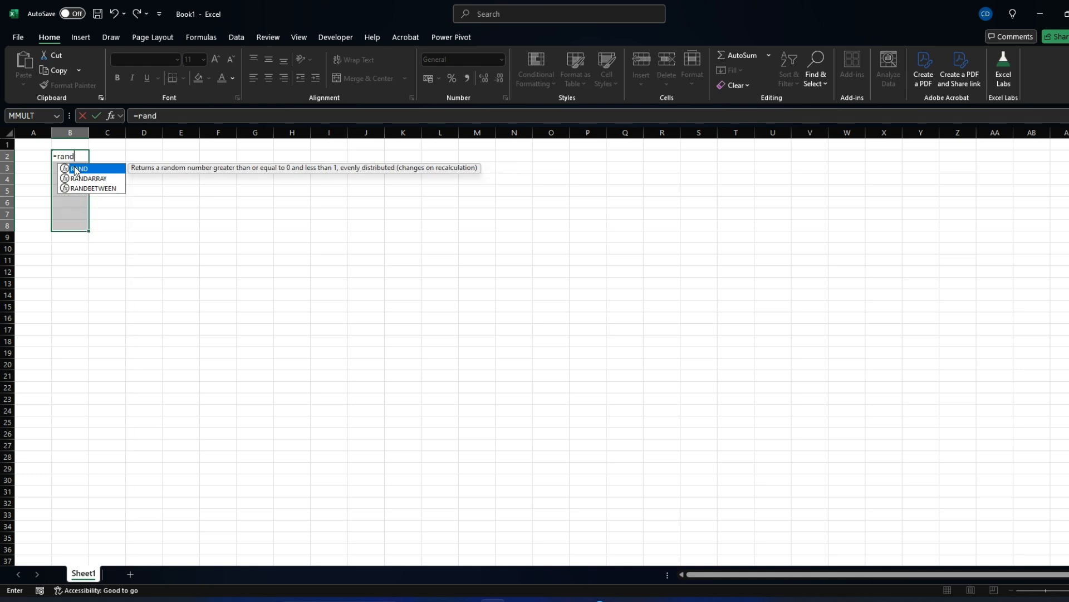
pyautogui.press('Down')
pyautogui.press('Down')
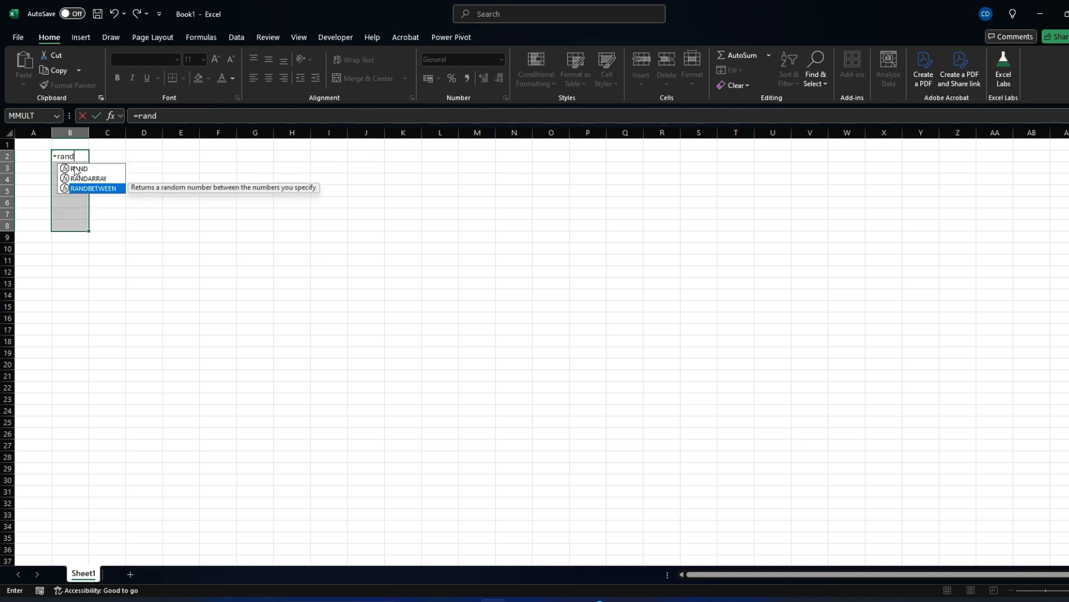
pyautogui.press('Tab')
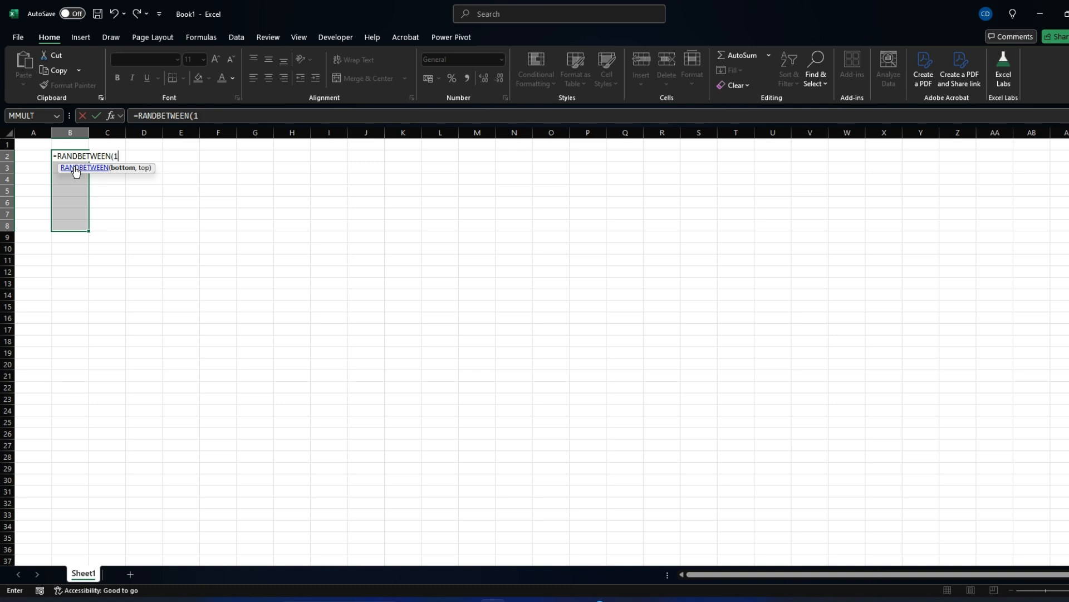
pyautogui.write('100,200)')
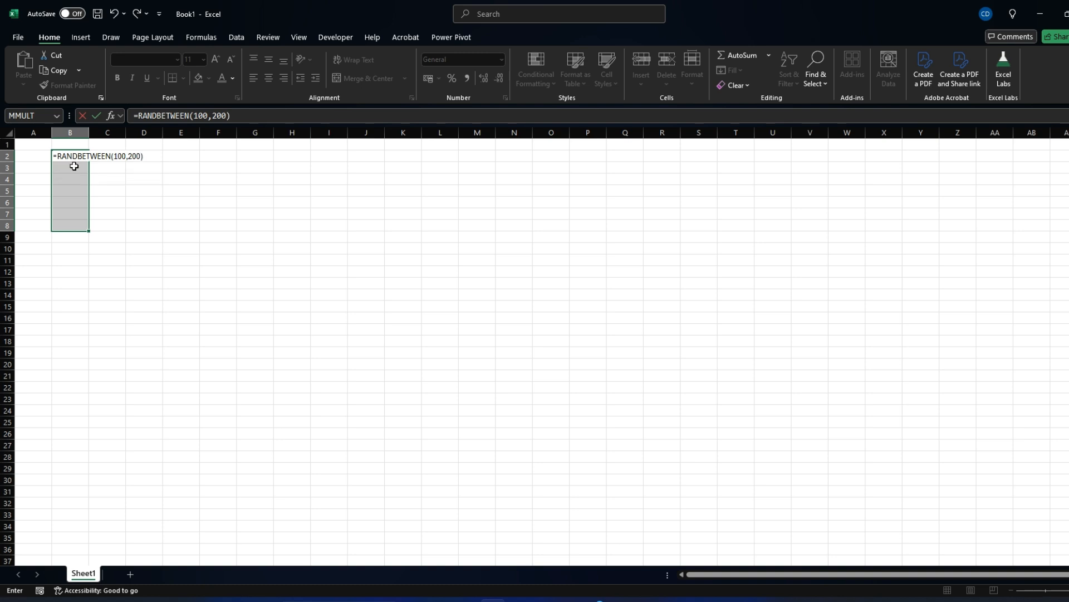
pyautogui.hotkey('ctrl', 'Return')
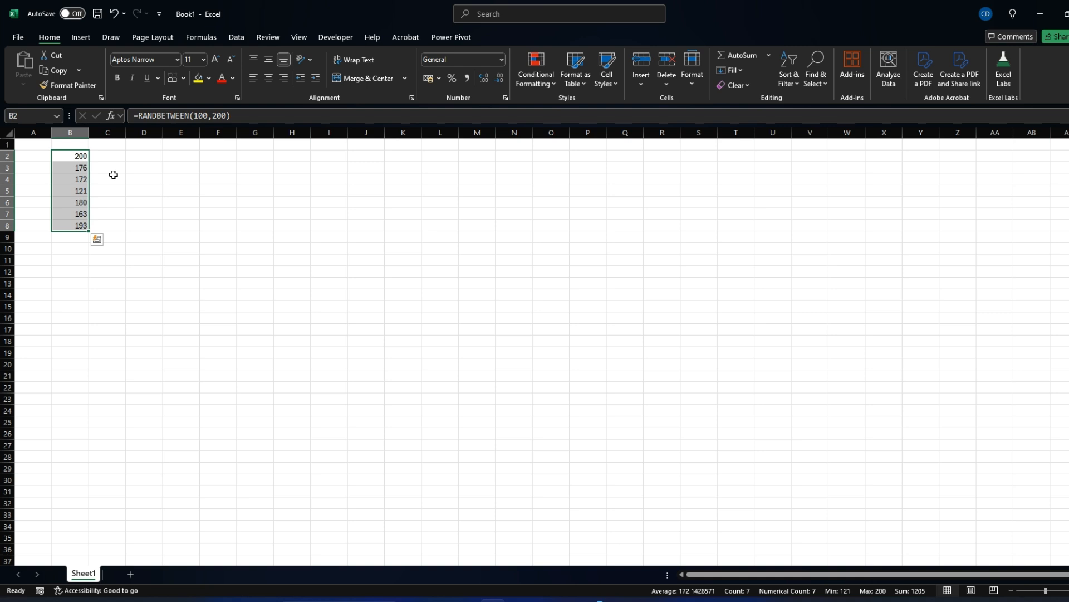
# - Recalculate the sheet four times to regenerate the random numbers in B2:B8
pyautogui.press('F9')
pyautogui.press('F9')
pyautogui.press('F9')
pyautogui.press('F9')
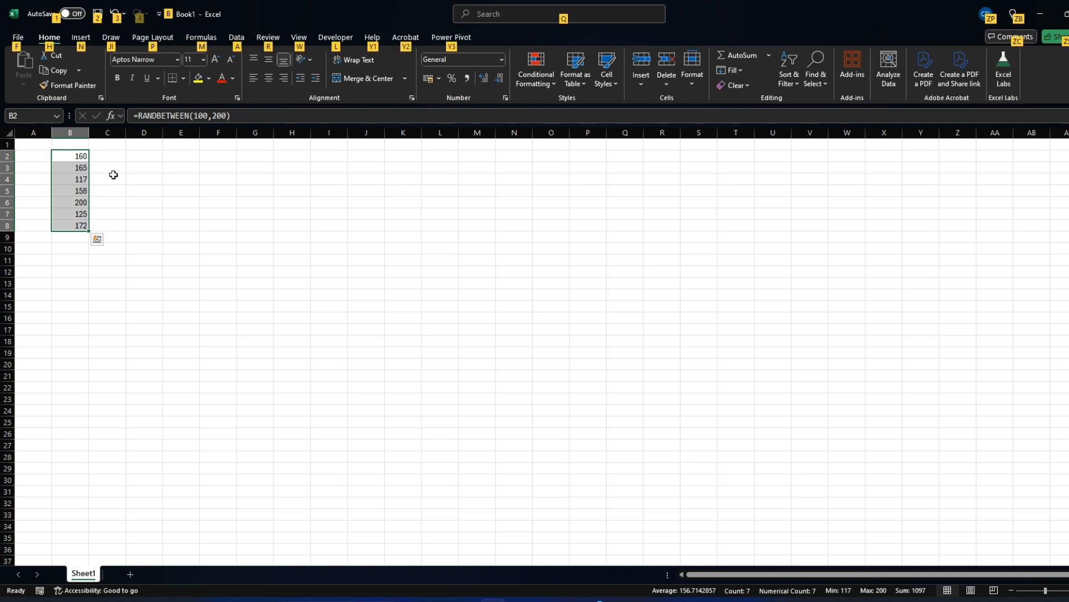
# - Try an AutoSum total of B2:B8 in B9, check its formula, and clear the cell
pyautogui.hotkey('alt', '=')
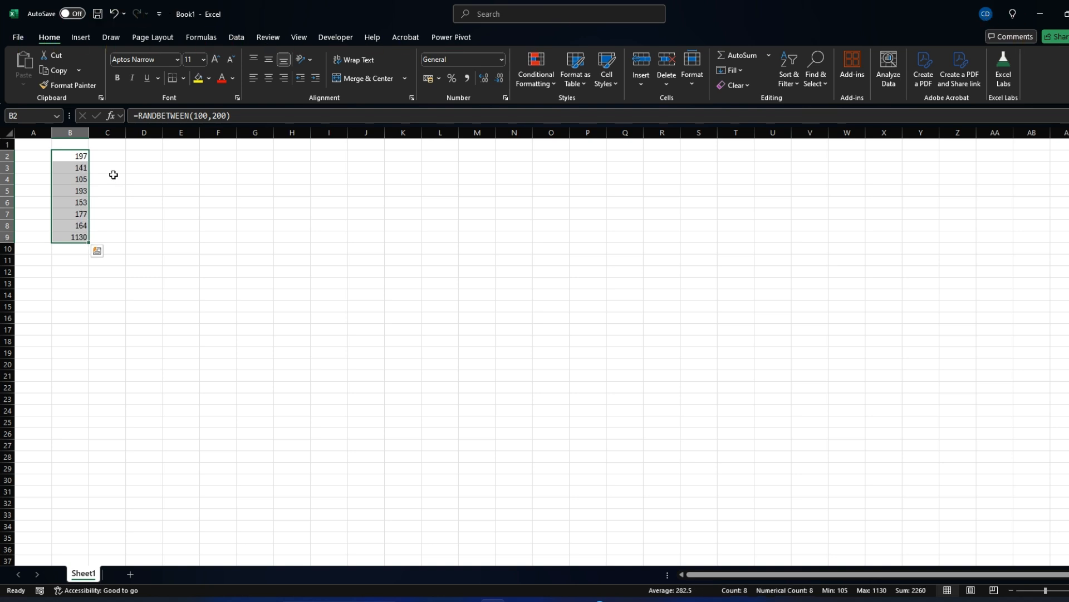
pyautogui.click(74, 234)
pyautogui.click(217, 112)
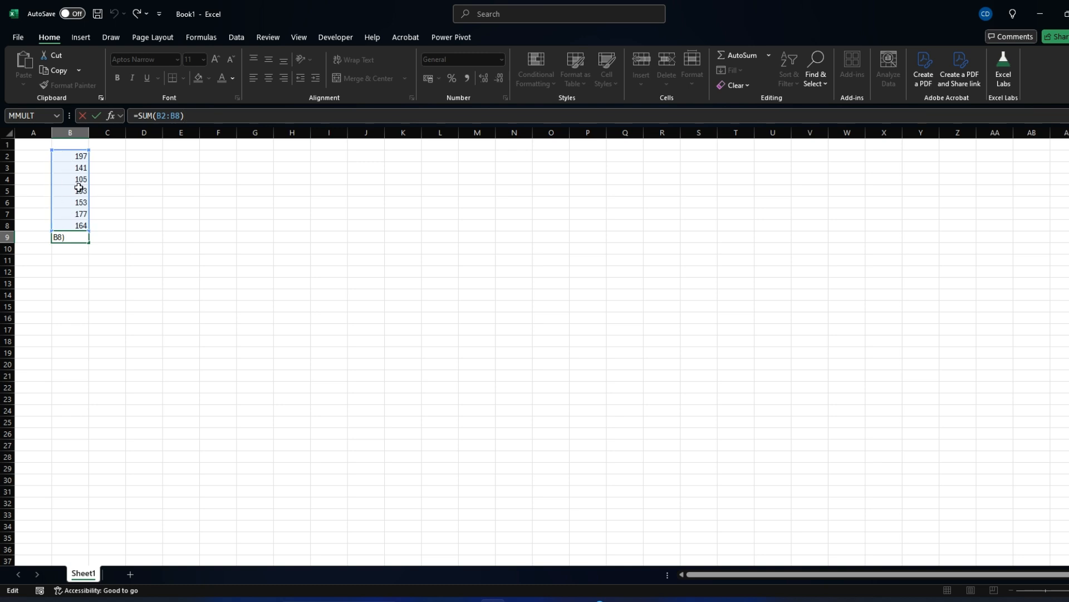
pyautogui.click(71, 242)
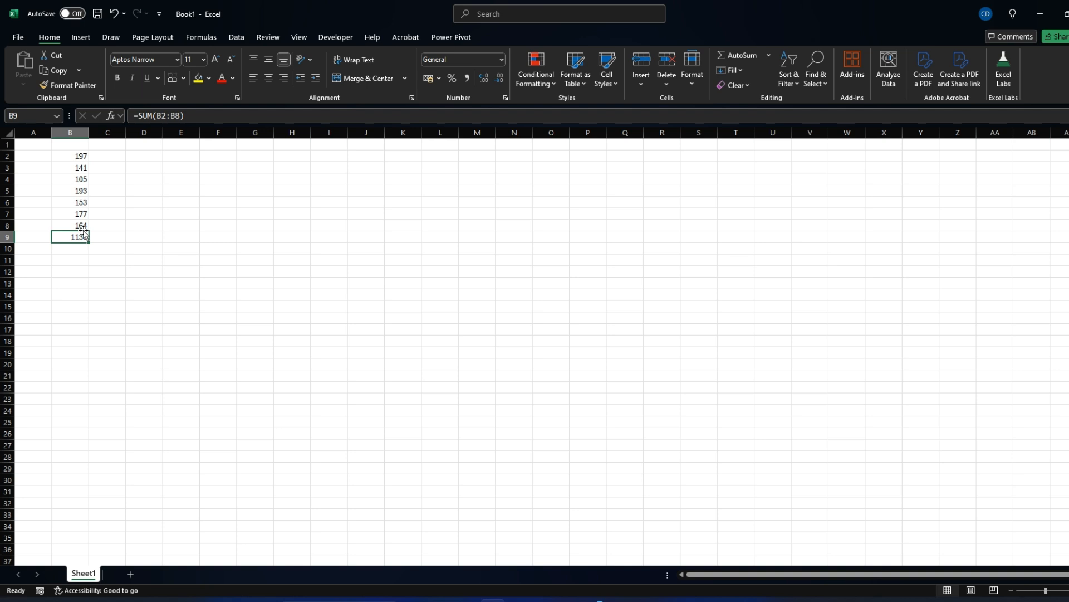
pyautogui.press('Delete')
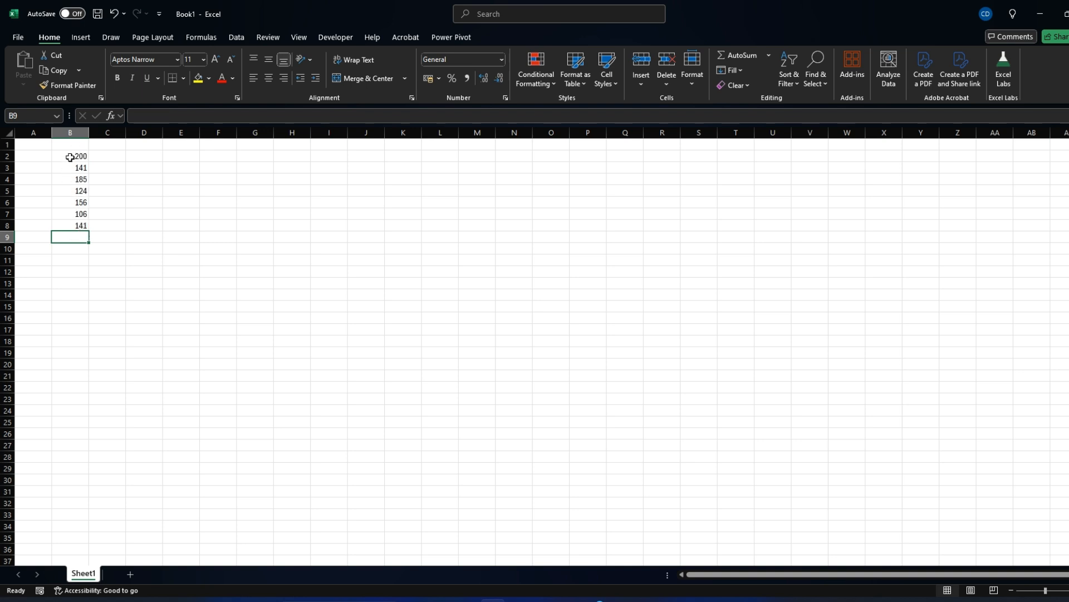
# - Copy the random-number formulas from B2:B8 into the columns starting at C2 and D2
pyautogui.moveTo(70, 157); pyautogui.dragTo(81, 225)
pyautogui.hotkey('ctrl', 'c')
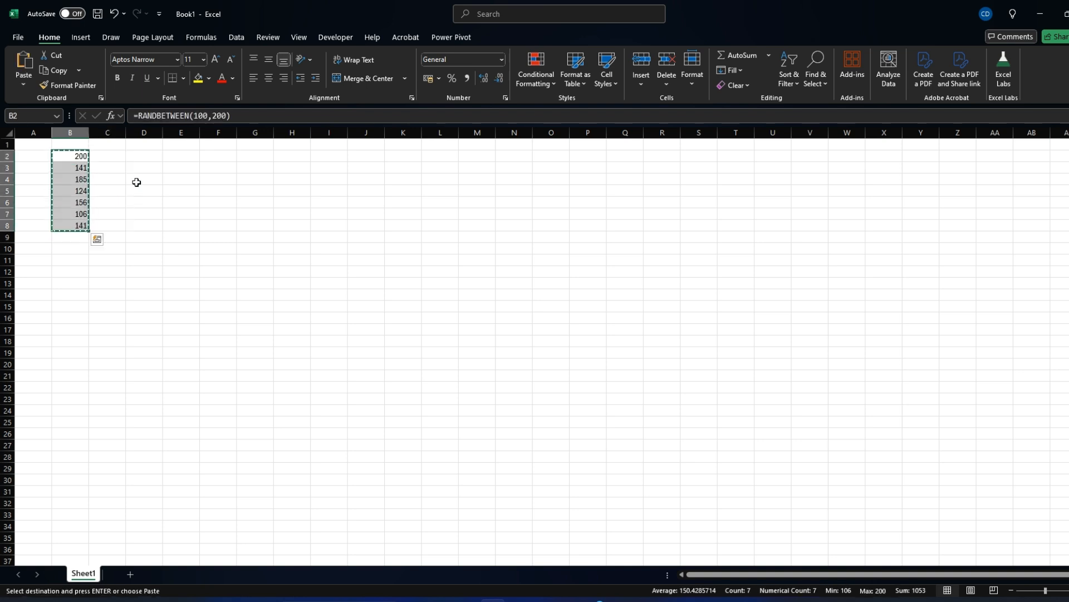
pyautogui.click(105, 156)
pyautogui.hotkey('ctrl', 'v')
pyautogui.click(147, 154)
pyautogui.hotkey('ctrl', 'v')
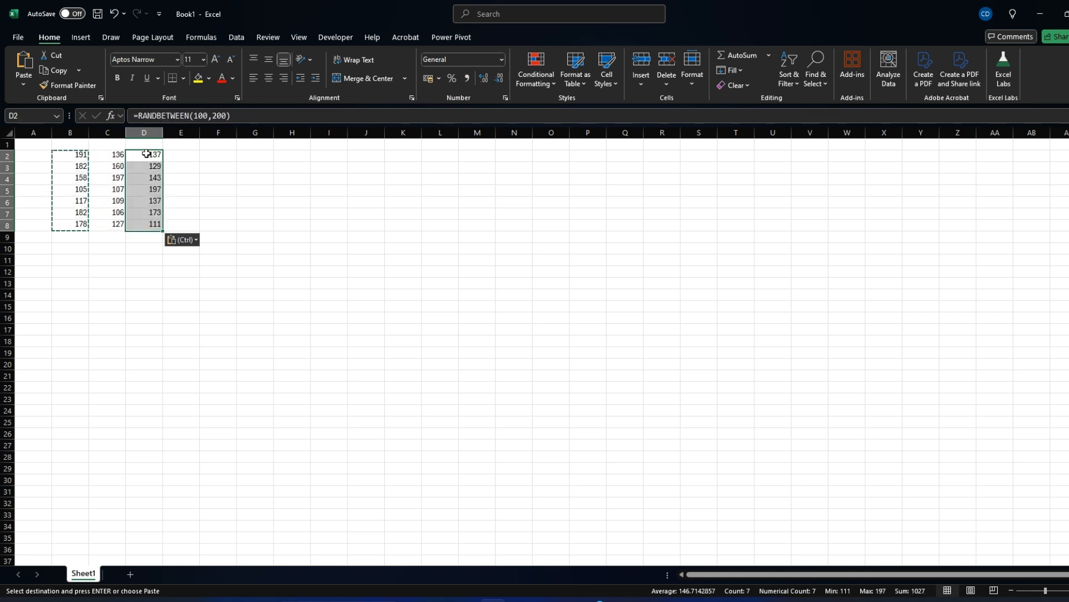
pyautogui.press('Escape')
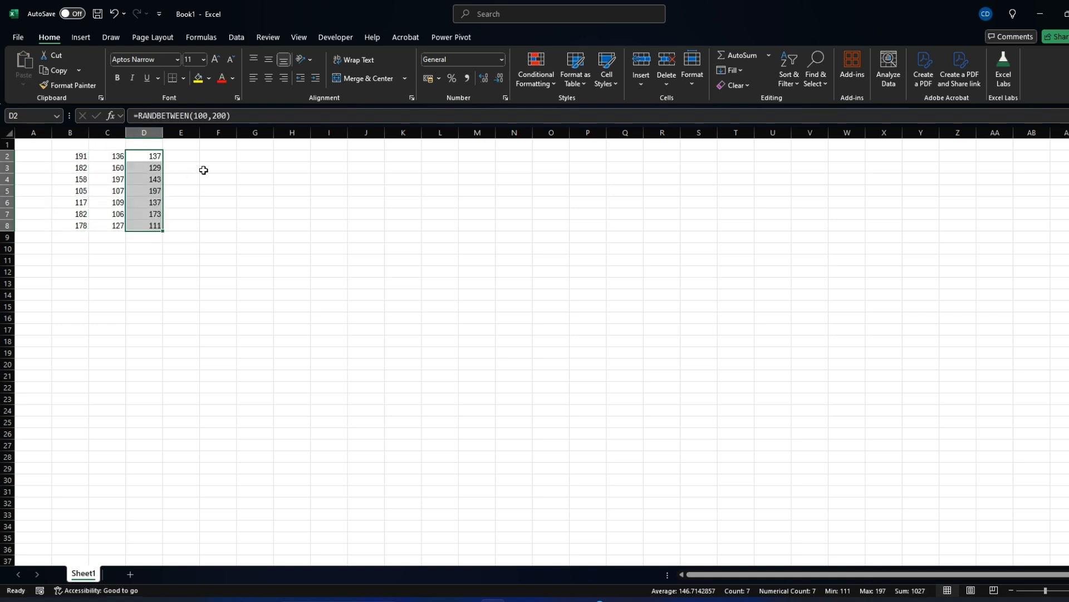
pyautogui.click(81, 156)
pyautogui.click(111, 157)
pyautogui.click(151, 157)
pyautogui.click(104, 193)
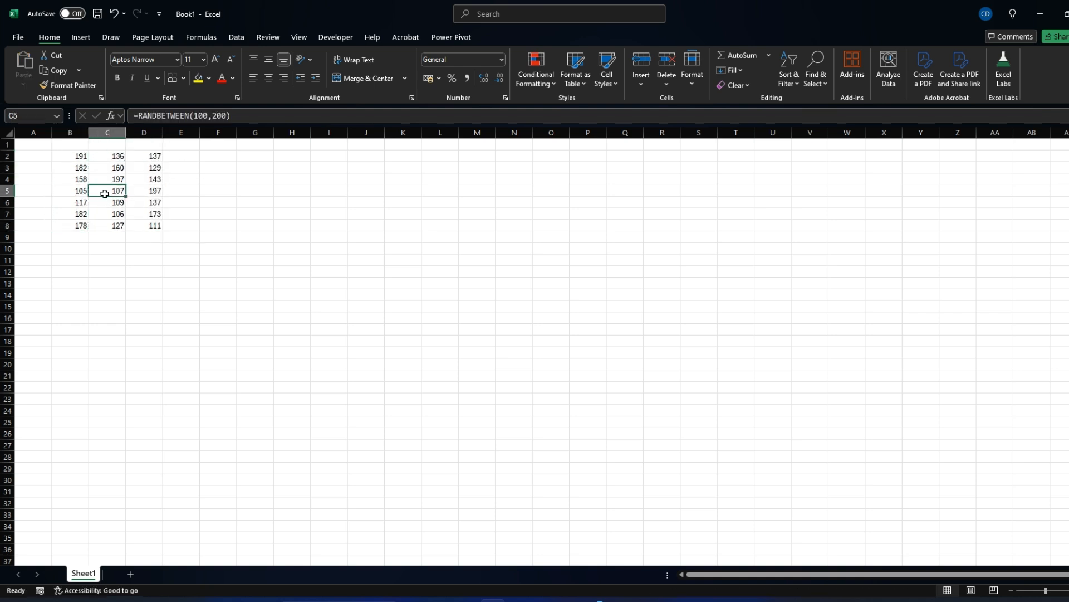
# - Try adding AutoSum column totals in row 9 for B2:D8, and undo them
pyautogui.moveTo(79, 156); pyautogui.dragTo(144, 228)
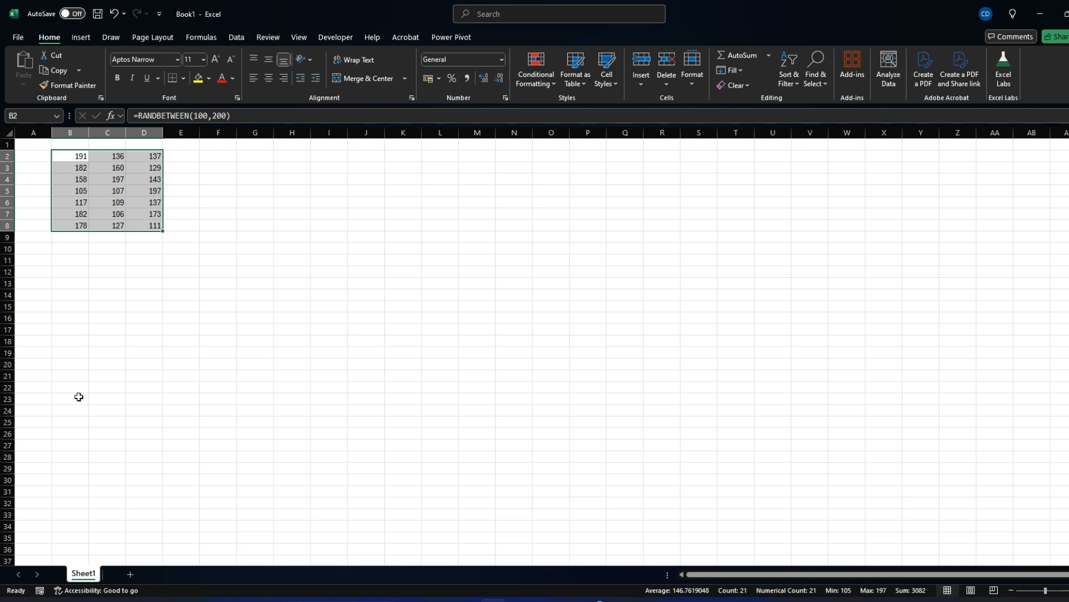
pyautogui.hotkey('alt', '=')
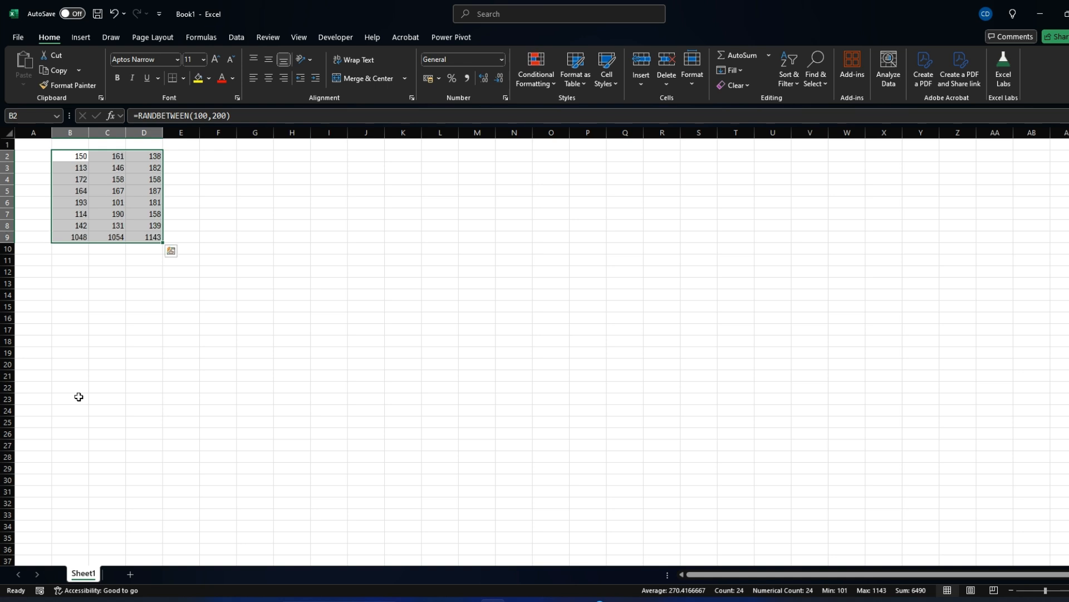
pyautogui.click(121, 323)
pyautogui.moveTo(83, 238); pyautogui.dragTo(148, 237)
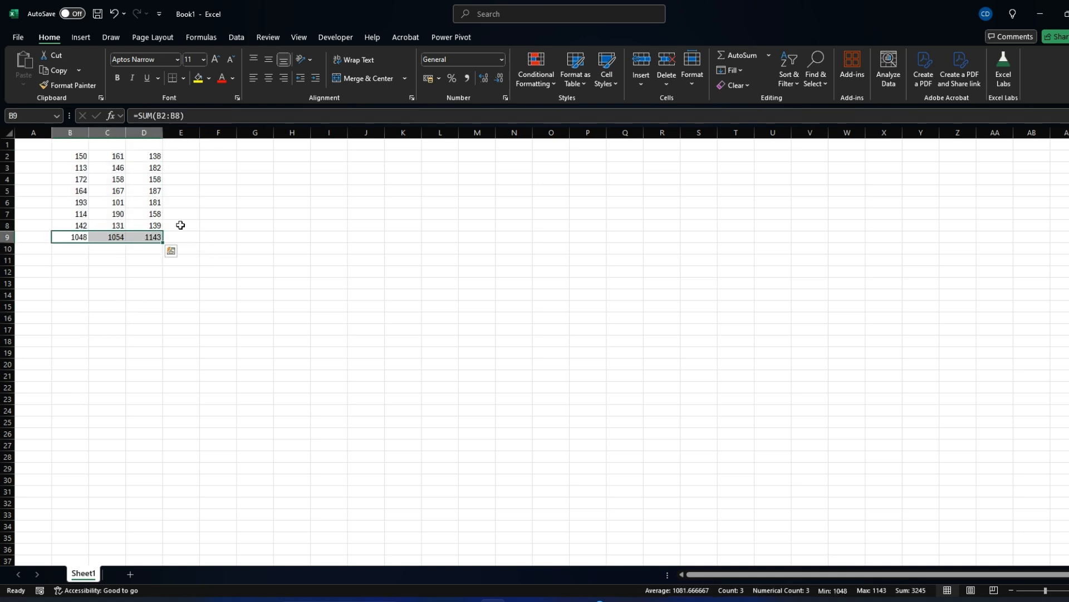
pyautogui.write('zzzzzzzzzzzzzzzzzzzzzzxq')
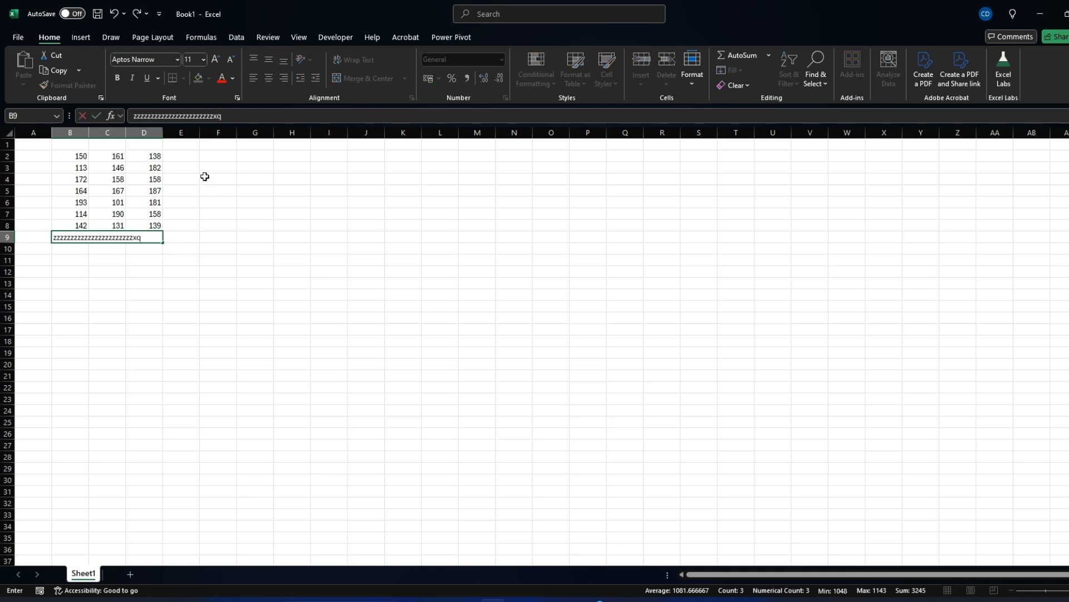
pyautogui.press('Escape')
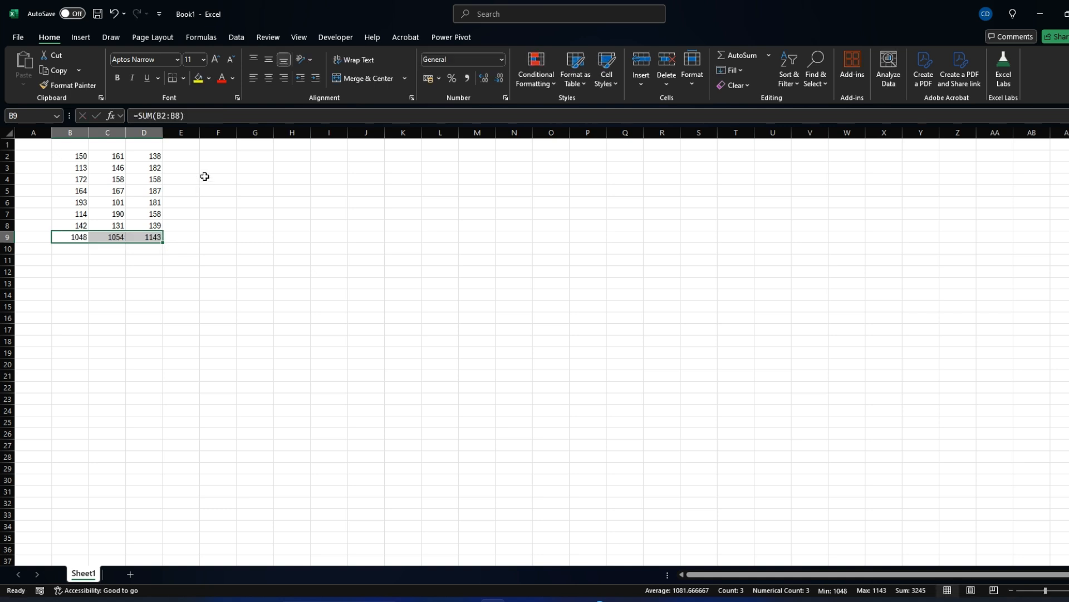
pyautogui.hotkey('ctrl', 'z')
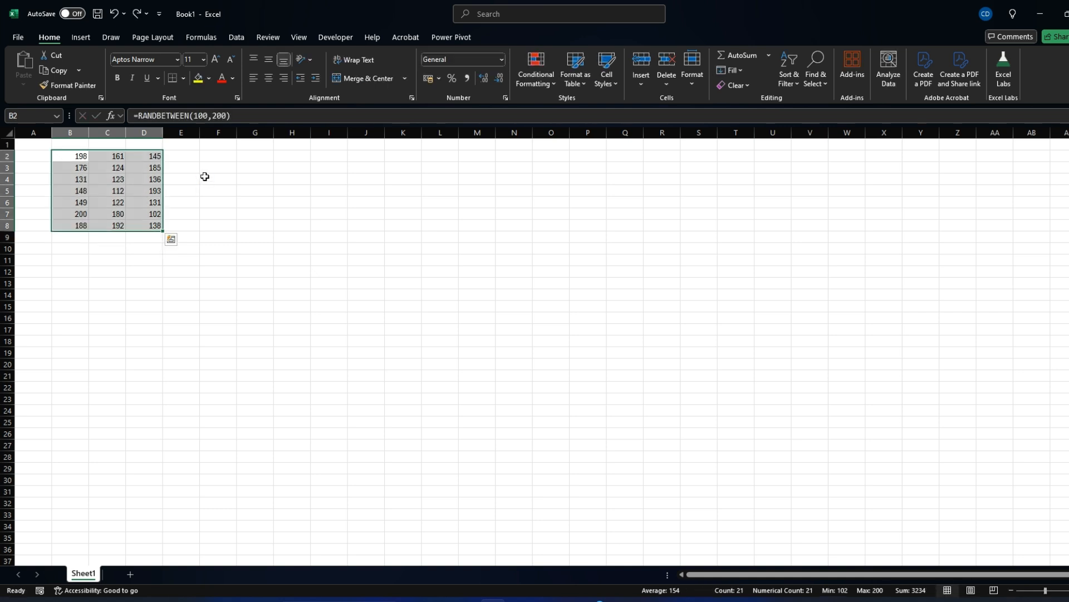
# - Add AutoSum totals to B9:E9 and E2:E8 together, covering all columns and rows of the number block
pyautogui.click(83, 249)
pyautogui.moveTo(65, 237); pyautogui.dragTo(193, 234)
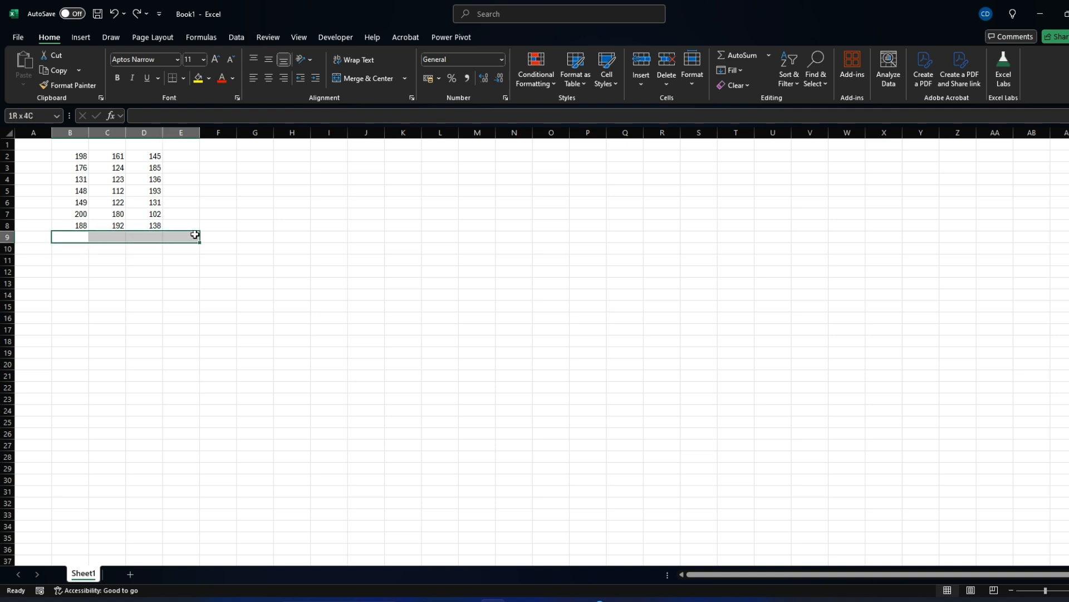
pyautogui.keyDown('ctrl'); pyautogui.moveTo(185, 159); pyautogui.dragTo(189, 224); pyautogui.keyUp('ctrl')
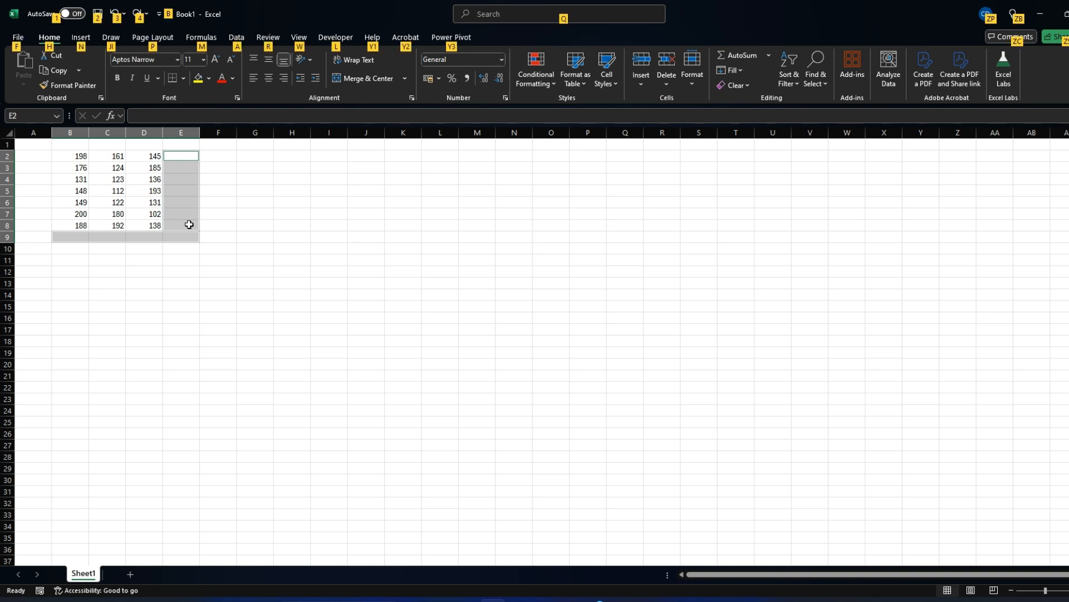
pyautogui.hotkey('alt', '=')
pyautogui.click(256, 352)
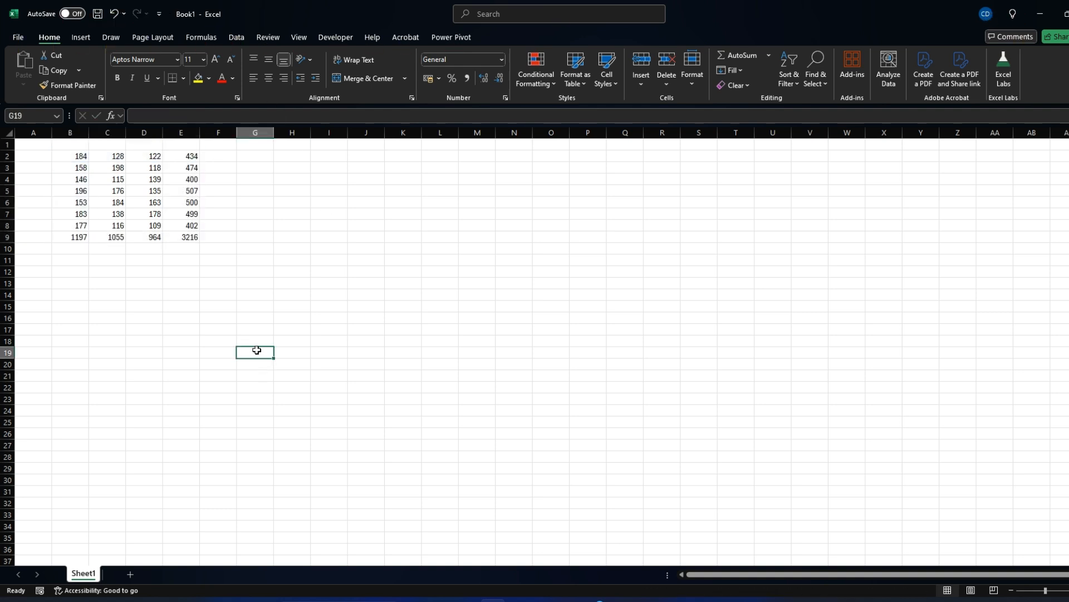
# - Inspect the SUM formulas of the column totals in row 9, the row total in E2 and the grand total in E9
pyautogui.click(74, 239)
pyautogui.click(110, 236)
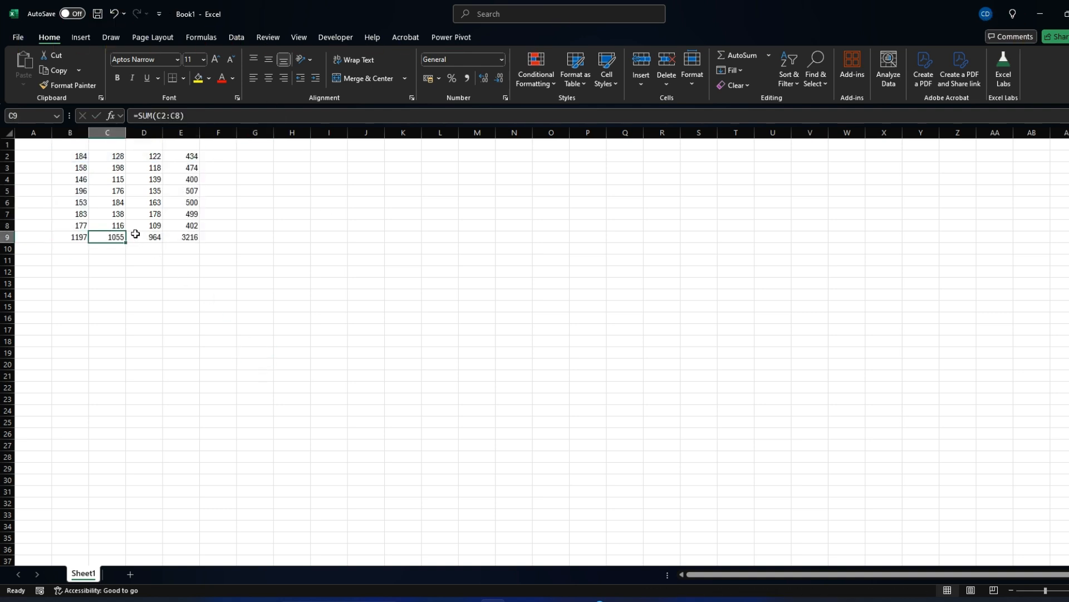
pyautogui.click(183, 157)
pyautogui.doubleClick(183, 157)
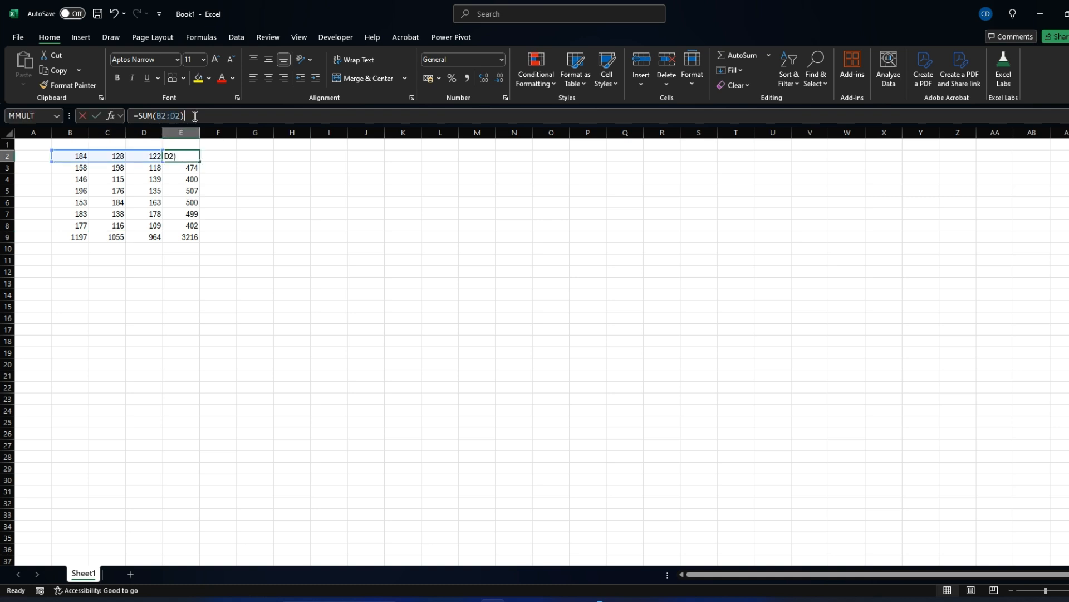
pyautogui.click(191, 236)
pyautogui.click(217, 116)
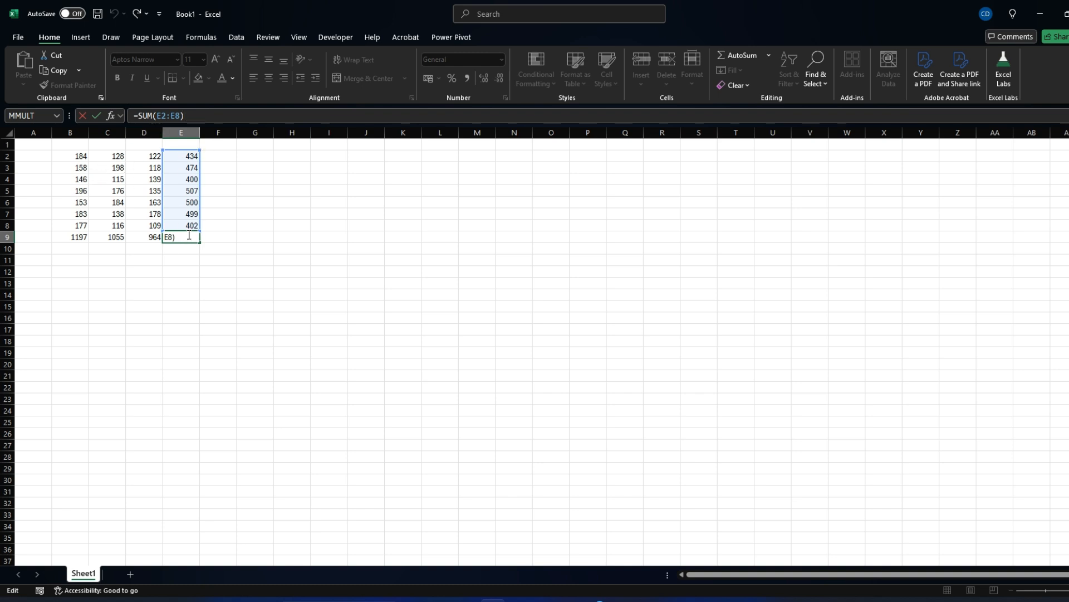
pyautogui.hotkey('ctrl', 'Return')
# - Make the totals in B9:E9 and E2:E8 bold
pyautogui.click(193, 260)
pyautogui.moveTo(81, 237); pyautogui.dragTo(184, 237)
pyautogui.keyDown('ctrl'); pyautogui.click(189, 157); pyautogui.keyUp('ctrl')
pyautogui.moveTo(189, 166); pyautogui.dragTo(190, 225)
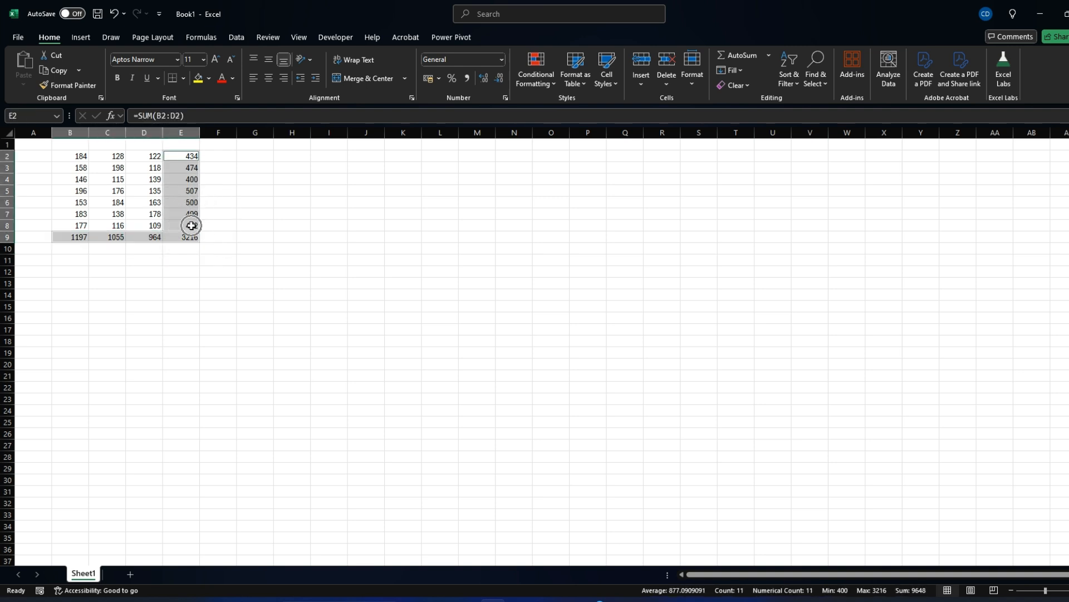
pyautogui.hotkey('ctrl', 'b')
pyautogui.click(247, 275)
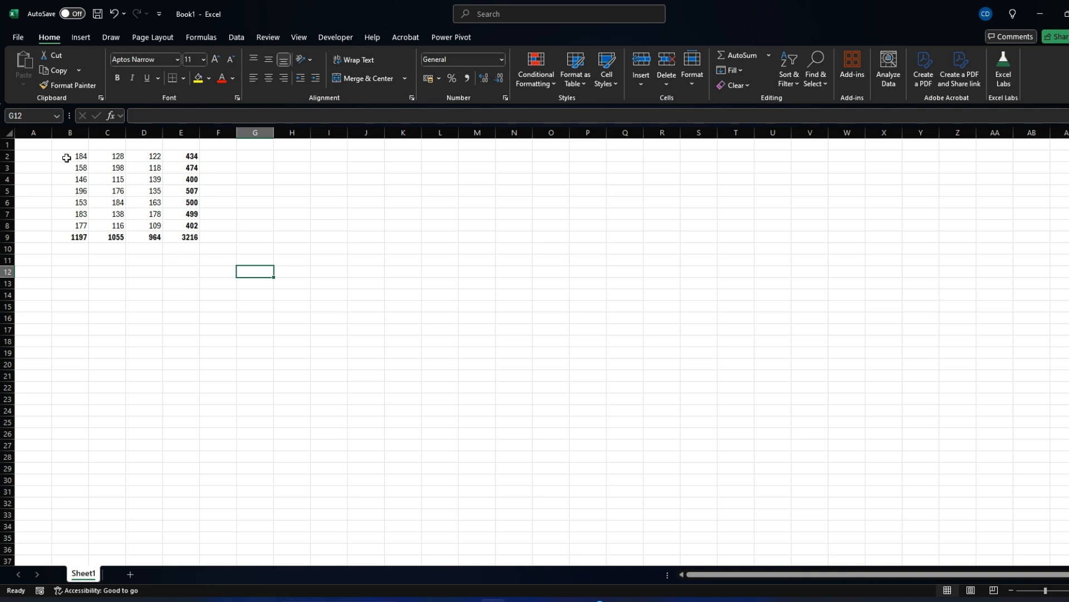
# - Copy the number block B2:D8 and paste it starting at B12
pyautogui.moveTo(66, 158); pyautogui.dragTo(137, 227)
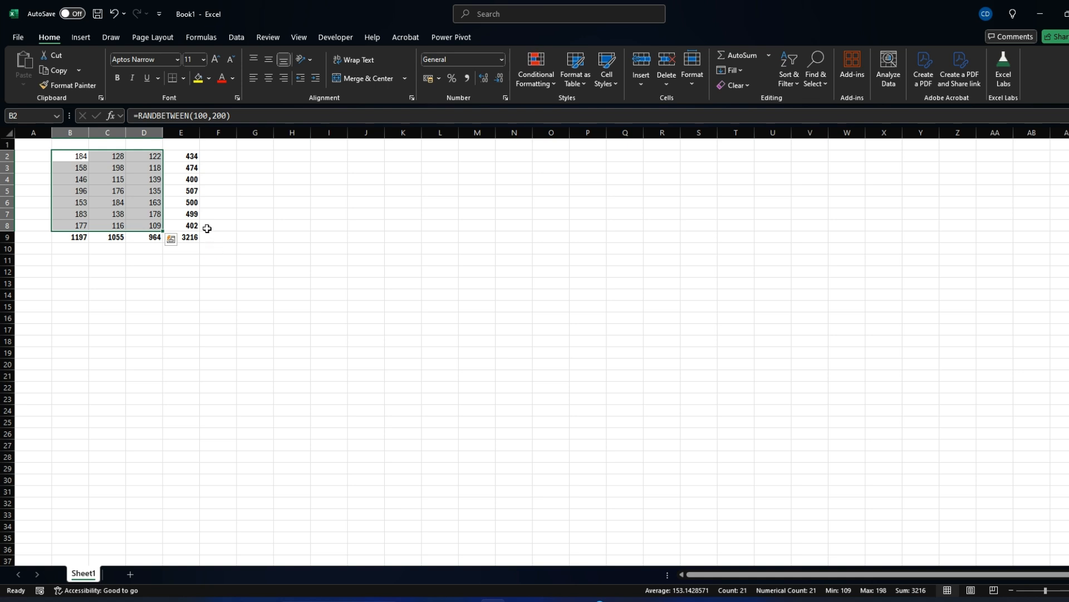
pyautogui.hotkey('ctrl', 'c')
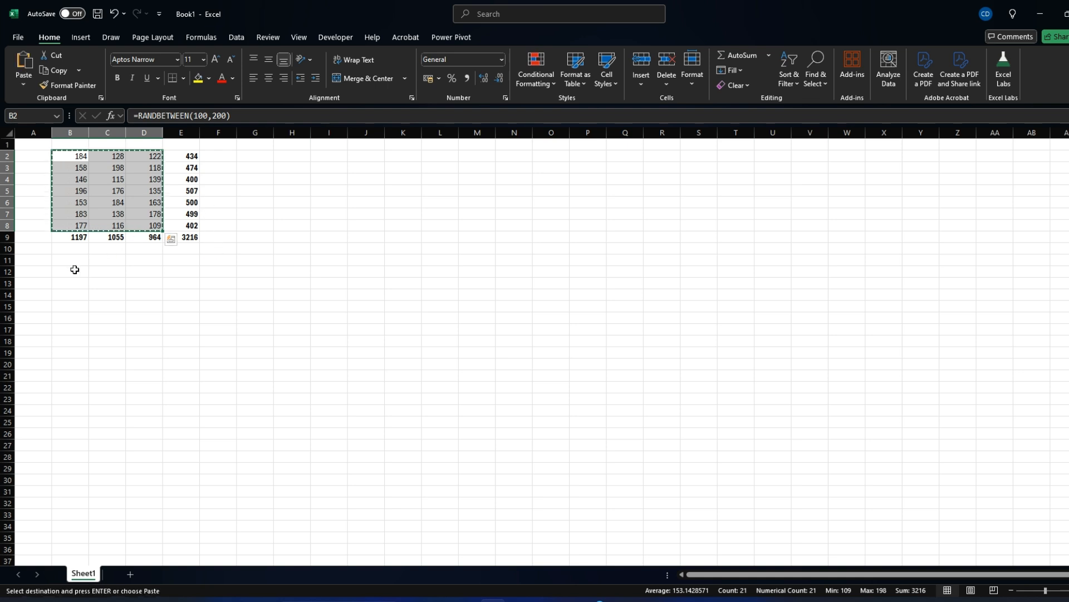
pyautogui.click(78, 271)
pyautogui.hotkey('ctrl', 'v')
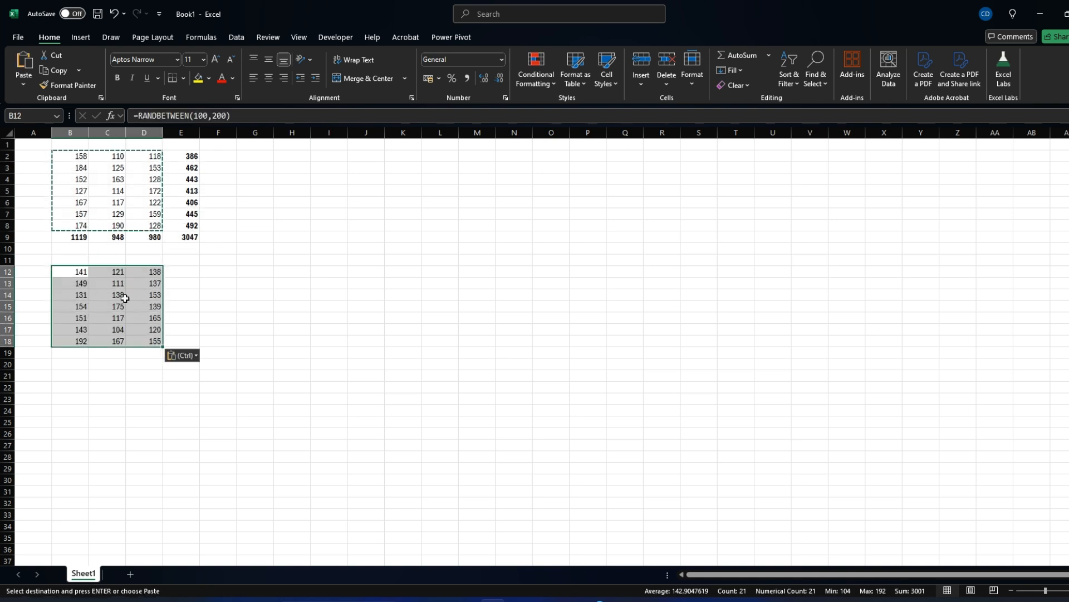
# - Space out the pasted number columns so they occupy B12:B18, D12:D18 and F12:F18, with columns C and E empty between them
pyautogui.click(107, 273)
pyautogui.keyDown('shift'); pyautogui.click(156, 342); pyautogui.keyUp('shift')
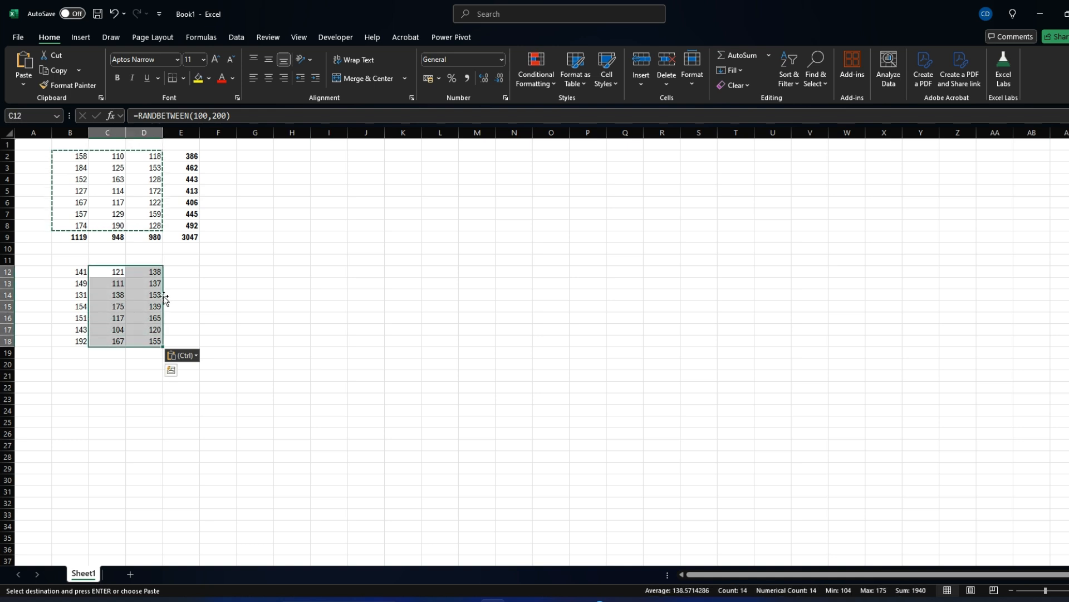
pyautogui.moveTo(161, 299); pyautogui.dragTo(220, 306)
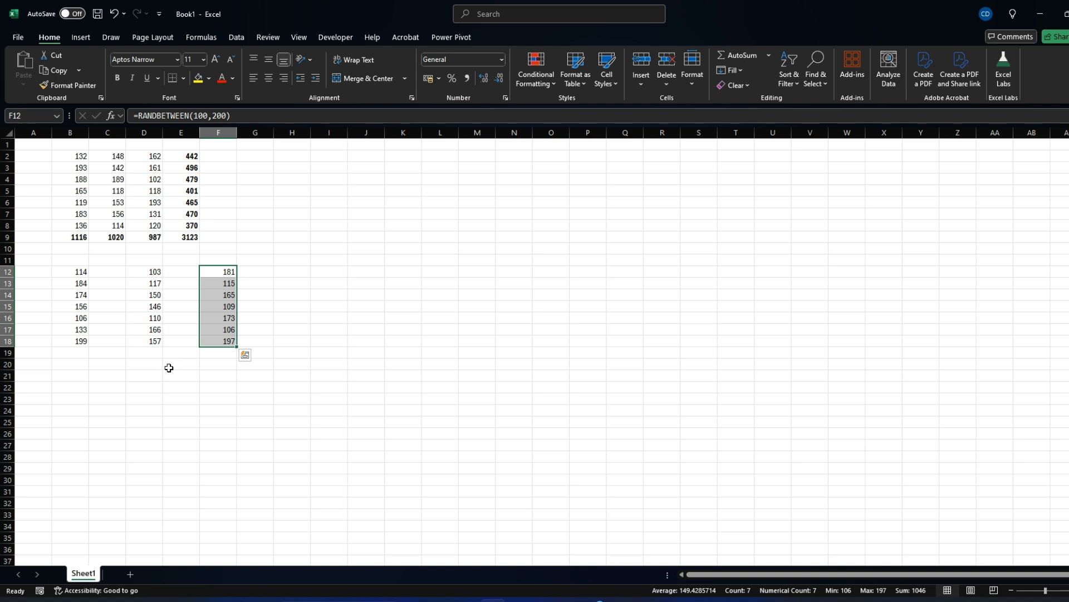
pyautogui.click(167, 364)
pyautogui.click(96, 287)
pyautogui.click(108, 269)
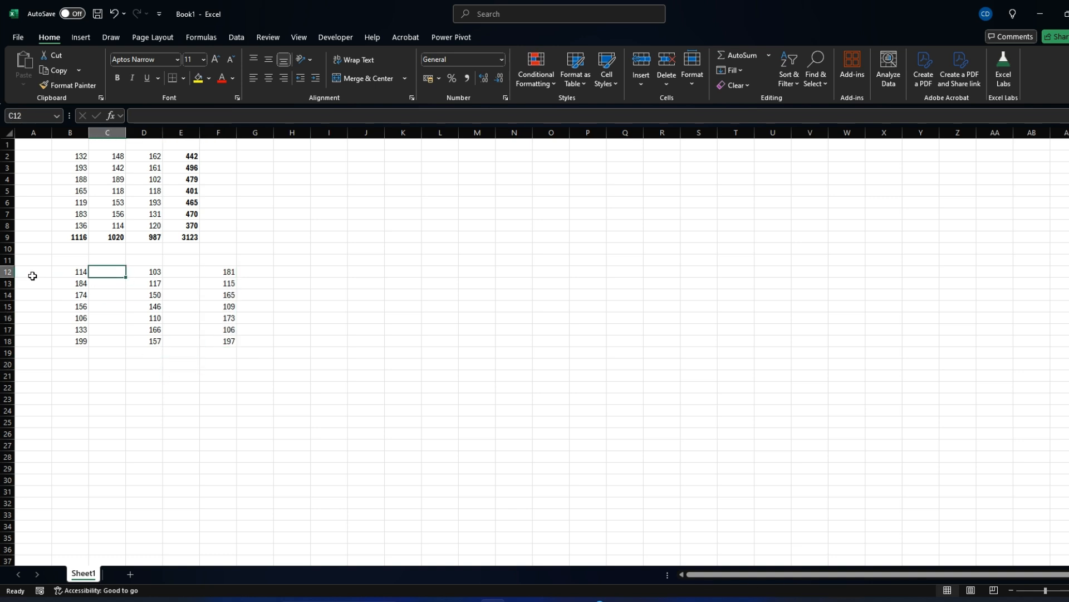
# - Enter the text st in A12 and pg in A13 beside the first number column
pyautogui.click(32, 275)
pyautogui.write('st')
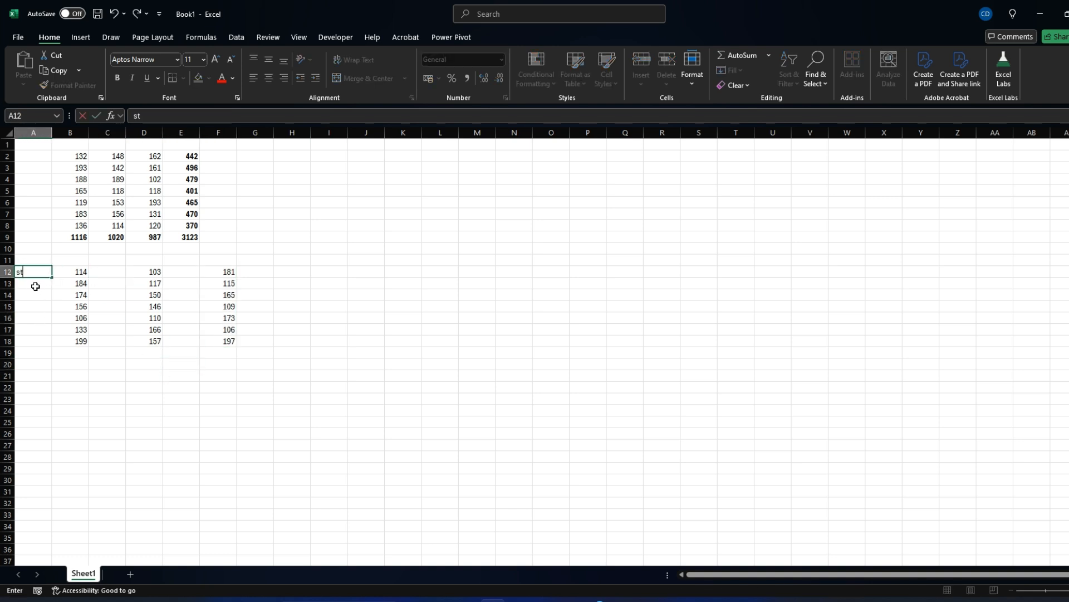
pyautogui.press('Return')
pyautogui.write('pg')
pyautogui.press('Return')
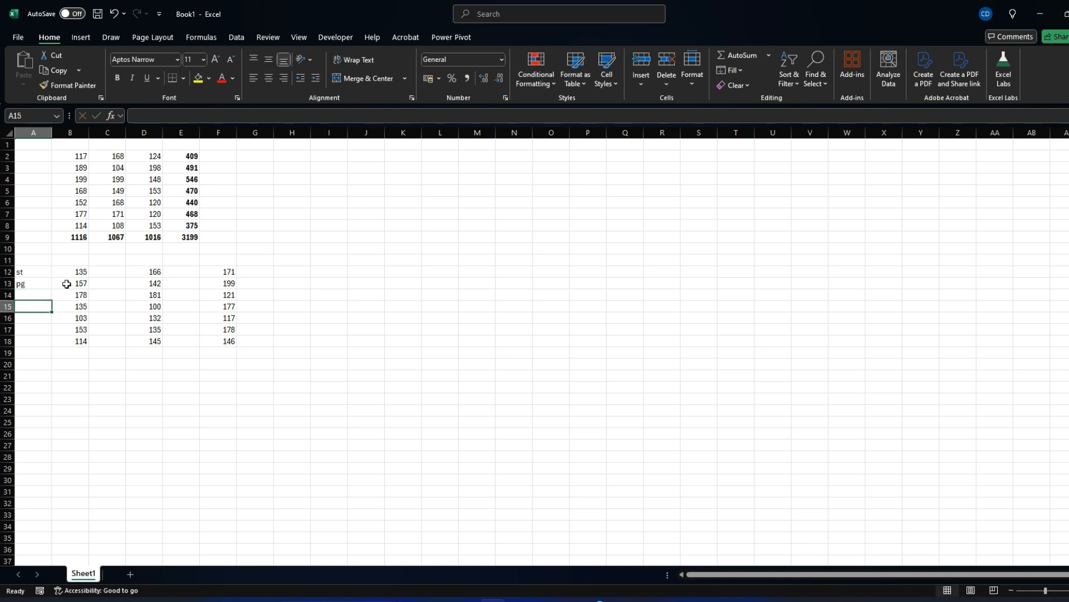
# - Enter filler text between the number columns: gtg in C12, fpb in C14, SG in E13 and pf in E16
pyautogui.click(108, 269)
pyautogui.write('gtg')
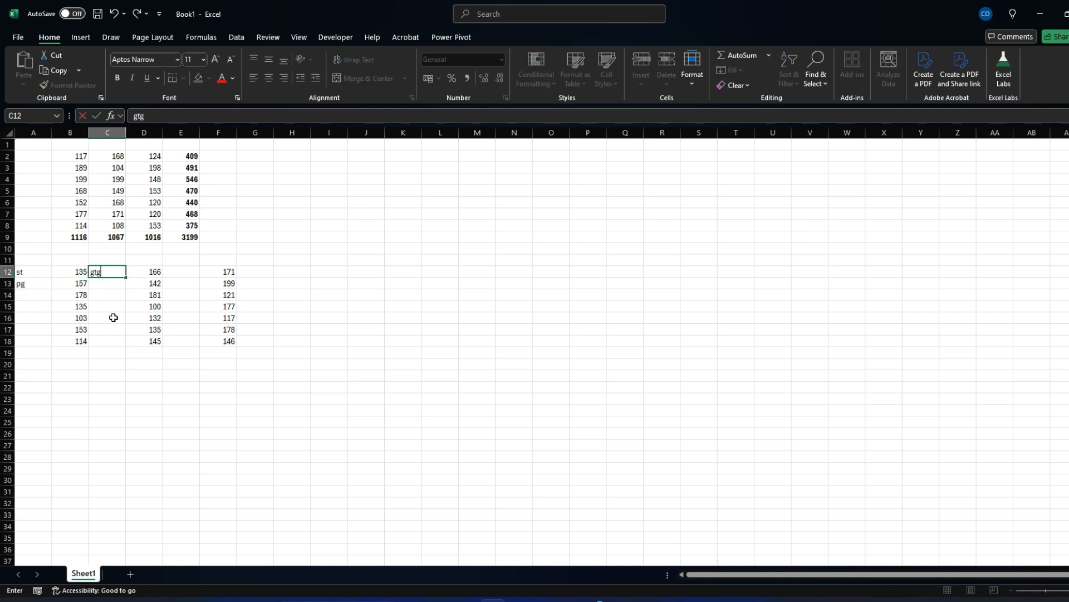
pyautogui.click(103, 292)
pyautogui.write('fpb')
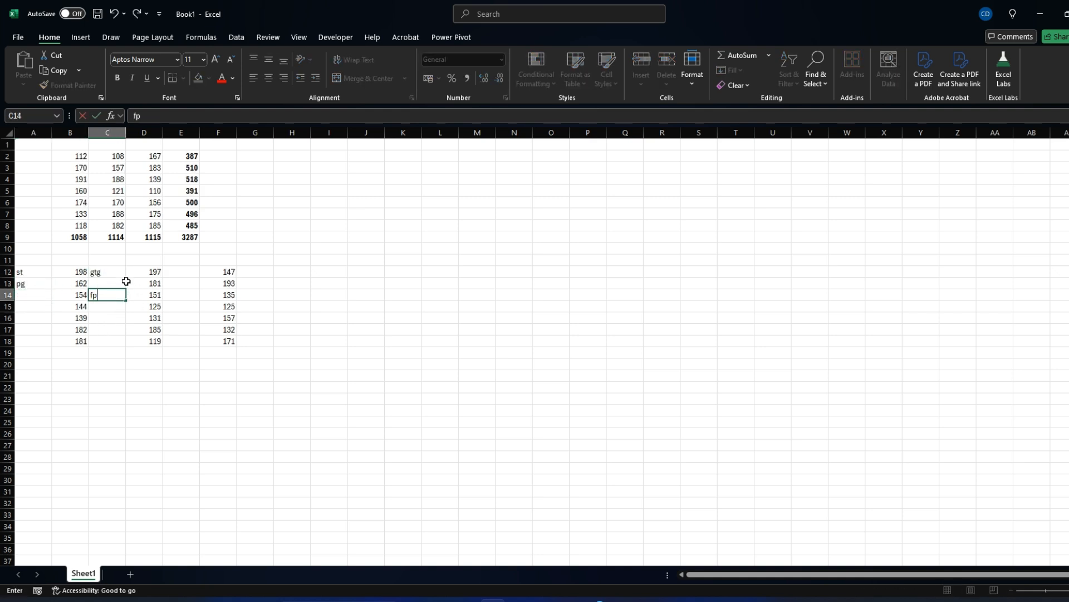
pyautogui.click(184, 281)
pyautogui.write('SG')
pyautogui.click(176, 318)
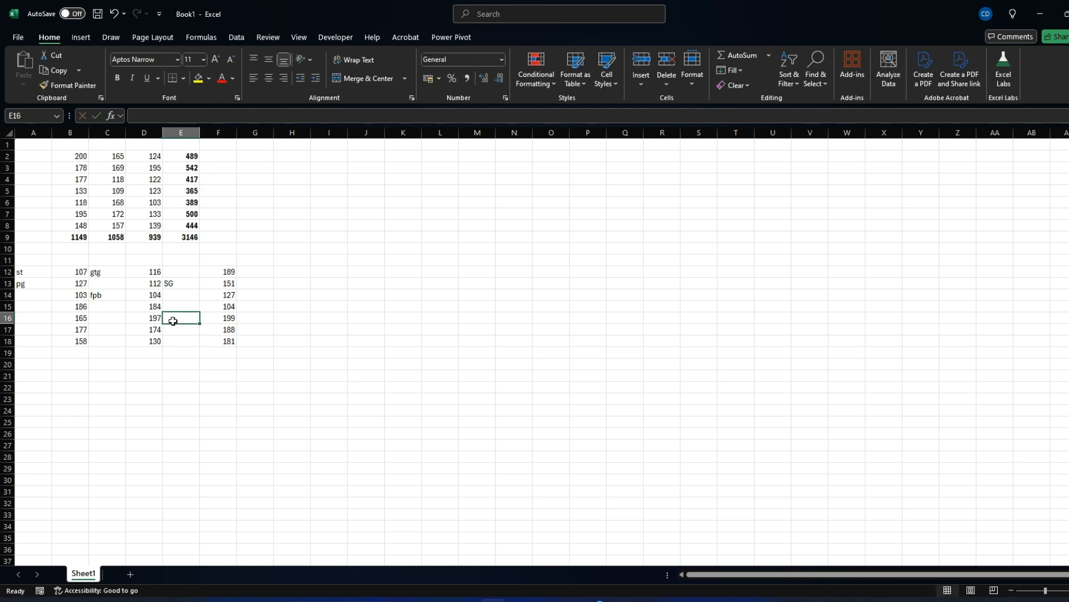
pyautogui.write('pf')
pyautogui.click(185, 353)
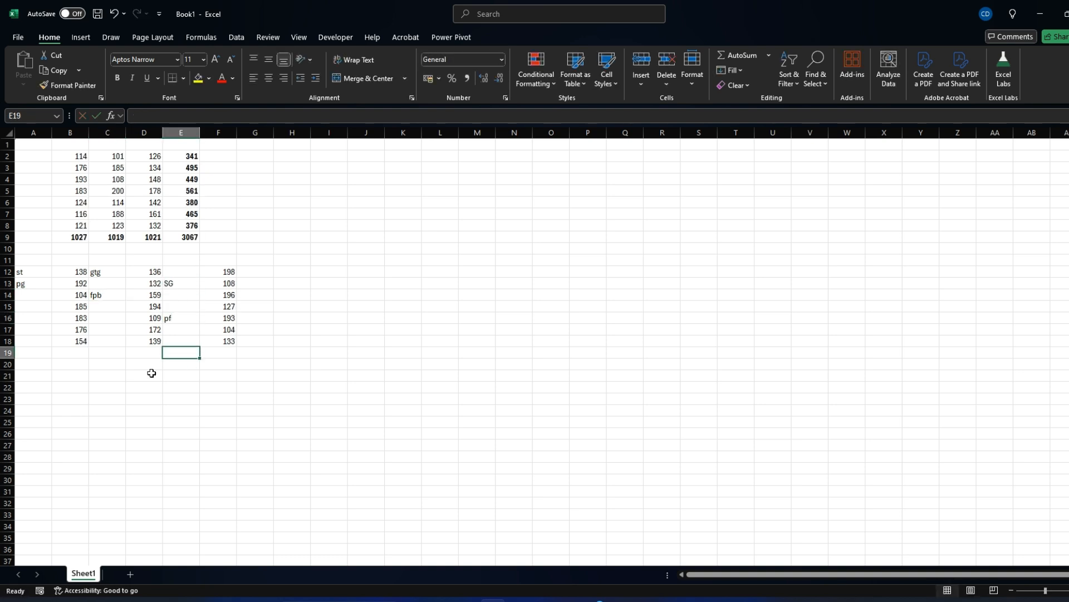
pyautogui.moveTo(76, 272); pyautogui.dragTo(84, 340)
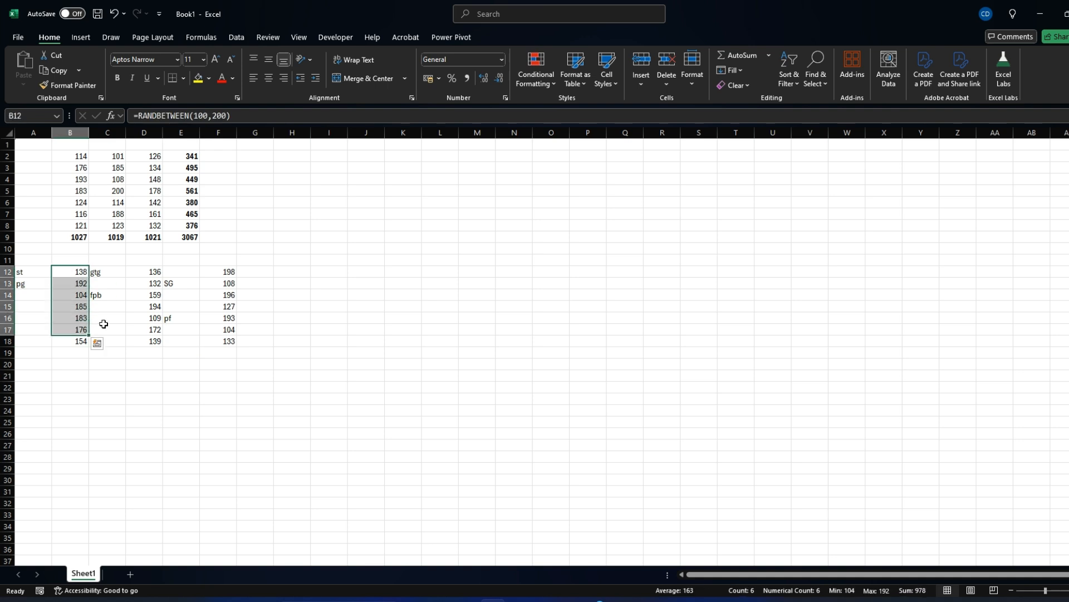
pyautogui.moveTo(147, 273); pyautogui.dragTo(149, 341)
pyautogui.click(254, 281)
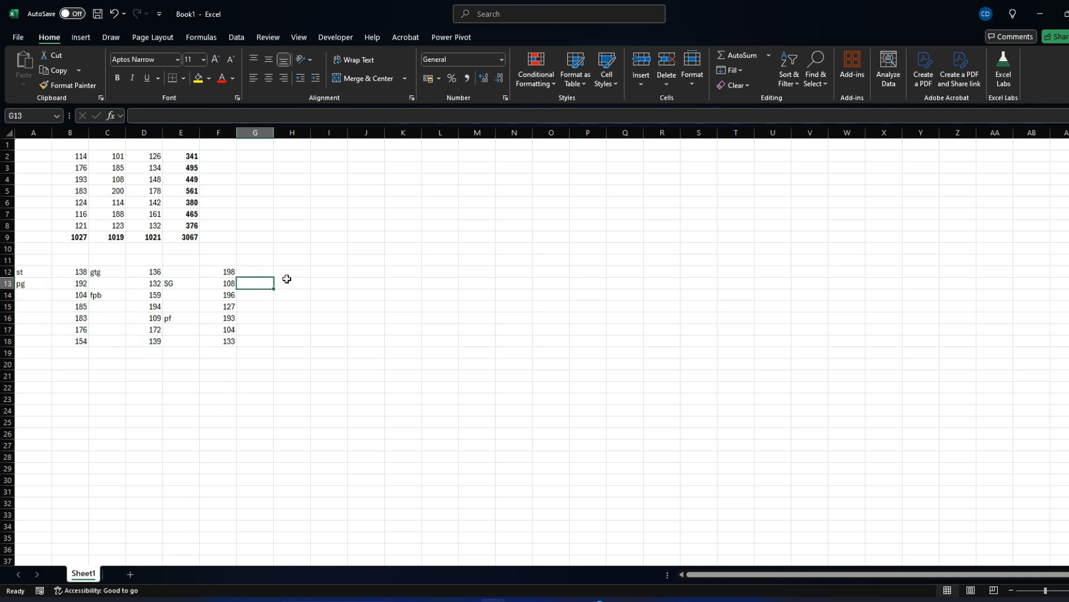
pyautogui.click(290, 261)
# - Enter a SUM formula in B20 that totals the range B12:B18
pyautogui.click(75, 364)
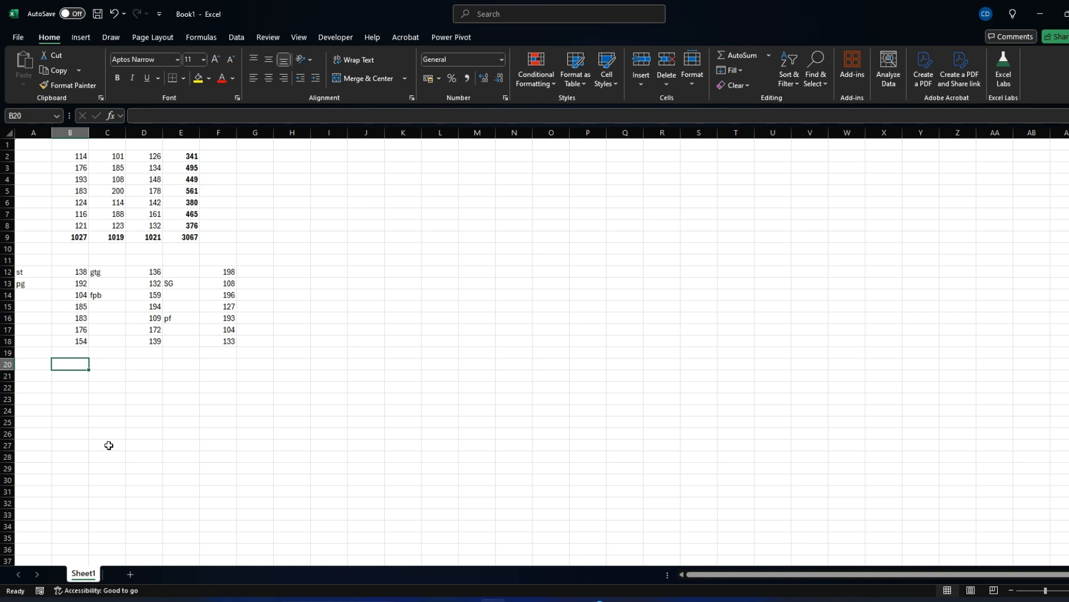
pyautogui.write('=su')
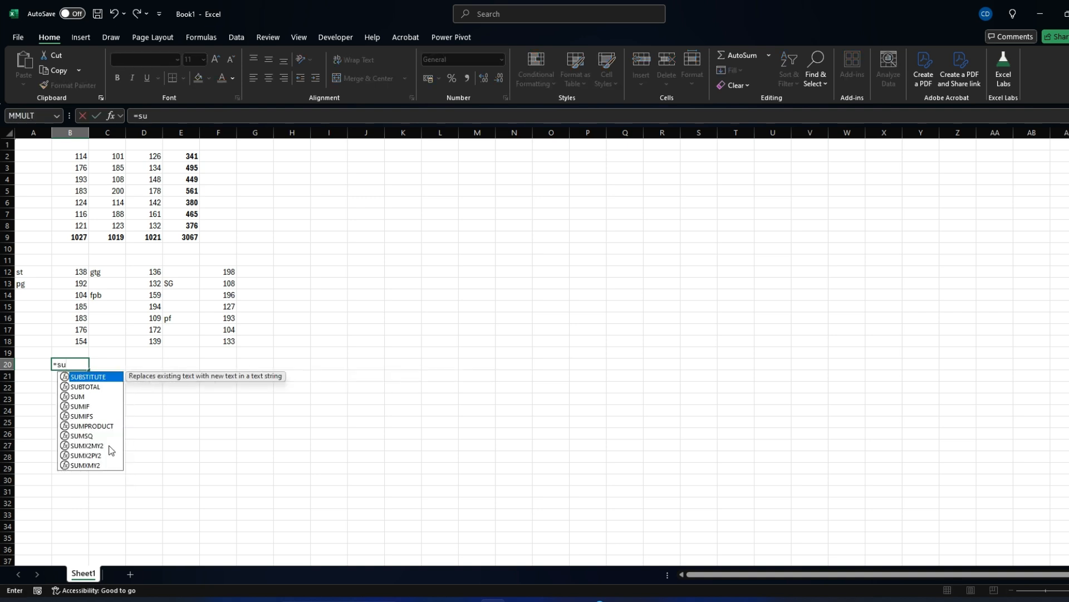
pyautogui.write('m')
pyautogui.press('Tab')
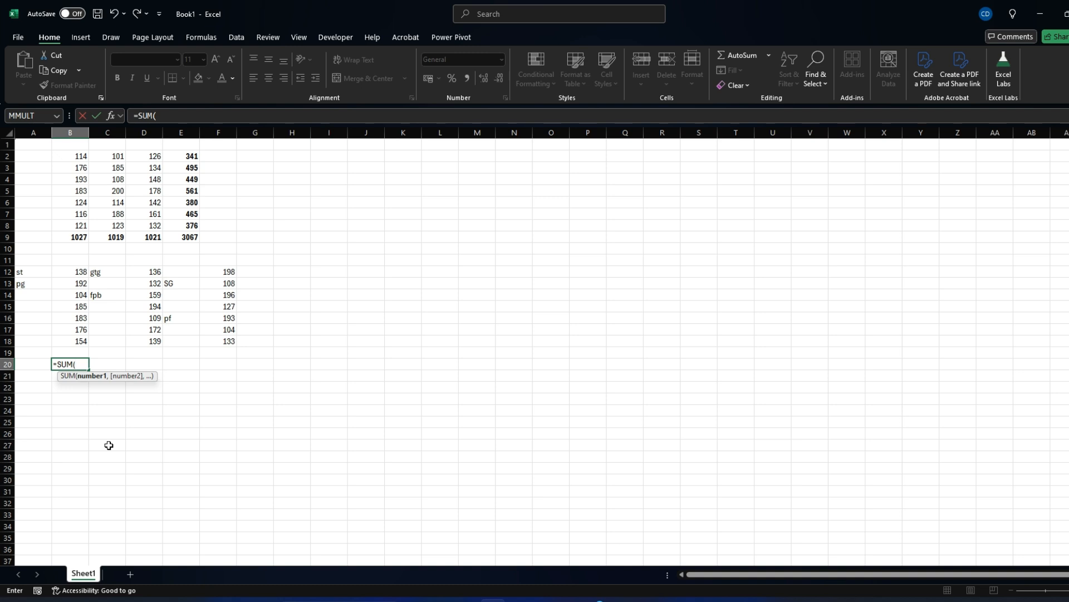
pyautogui.press('Up')
pyautogui.press('Up')
pyautogui.press('Up')
pyautogui.press('Up')
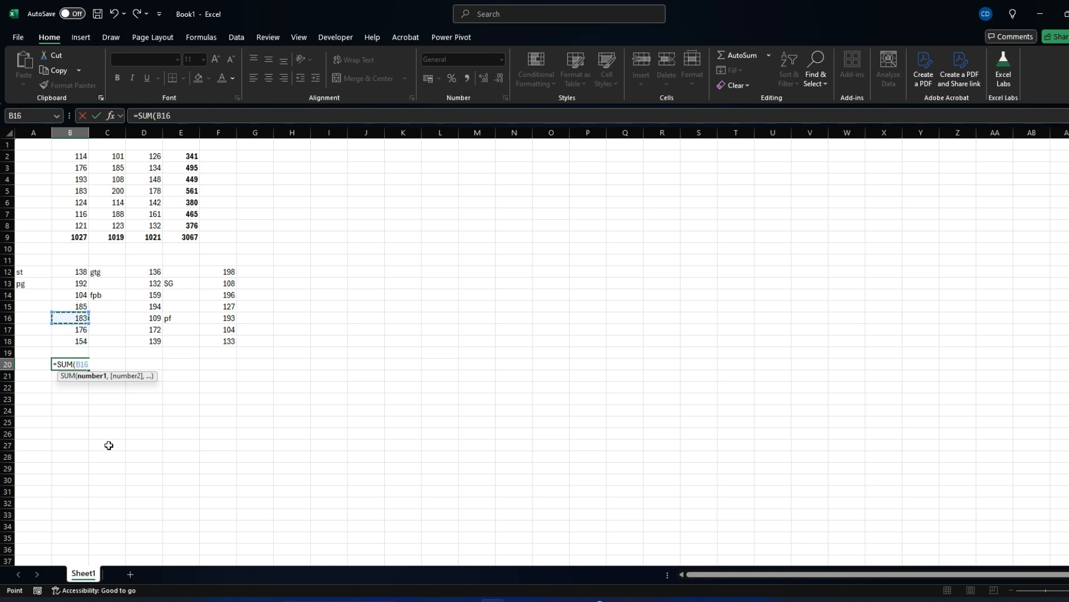
pyautogui.press('Down')
pyautogui.press('Up')
pyautogui.press('Up')
pyautogui.press('Up')
pyautogui.press('Up')
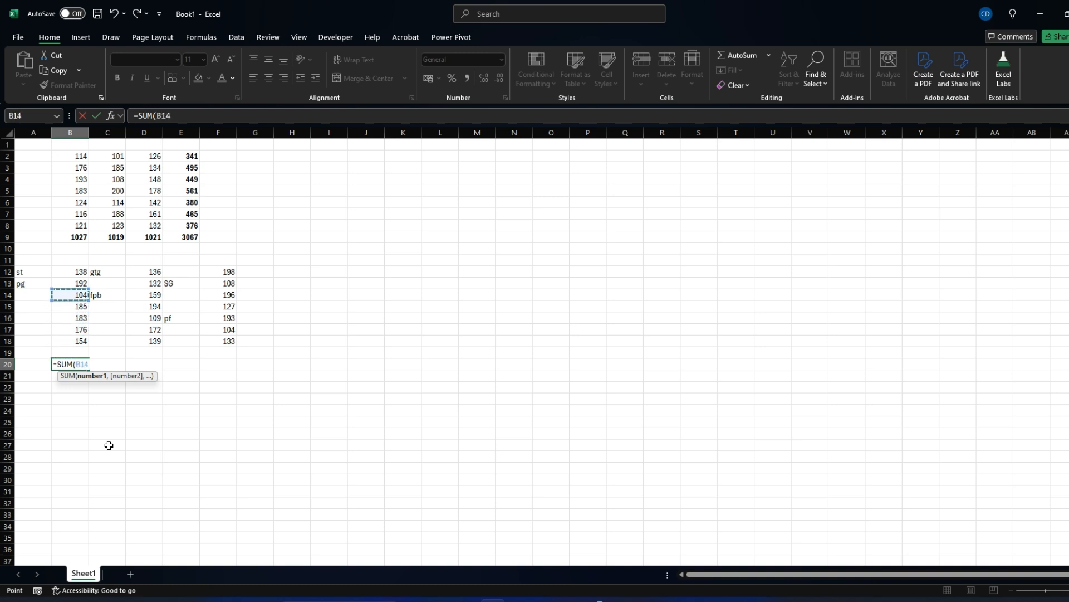
pyautogui.press('Up')
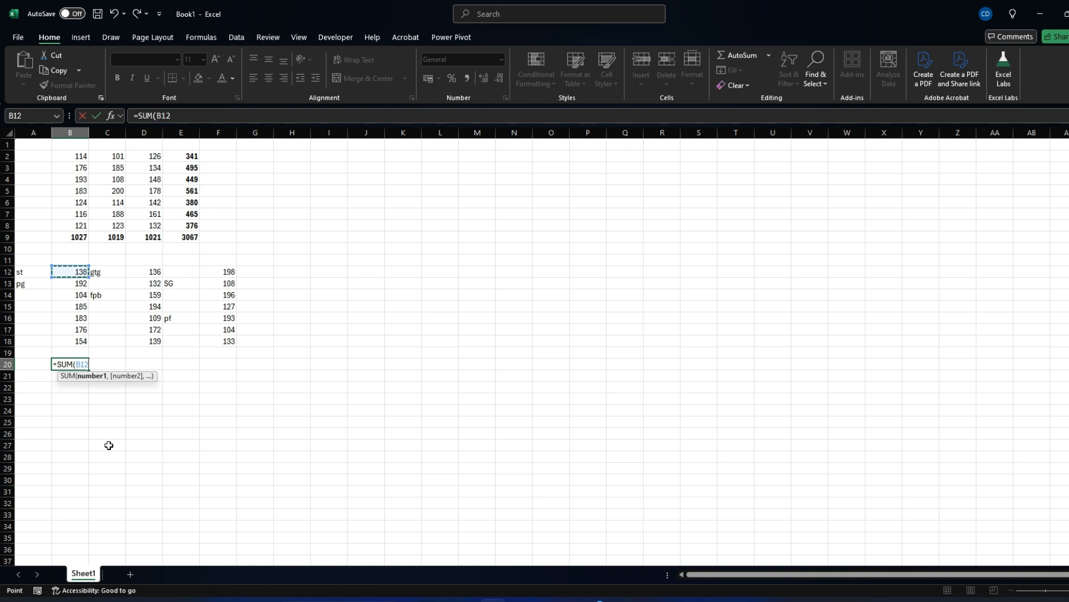
pyautogui.hotkey('ctrl', 'shift', 'Down')
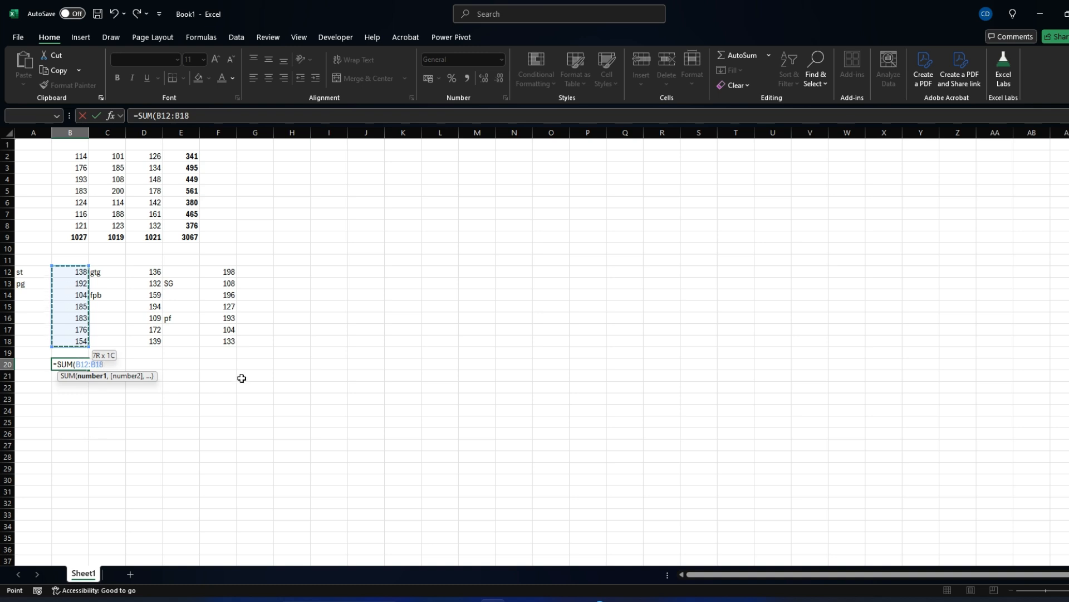
pyautogui.press('Return')
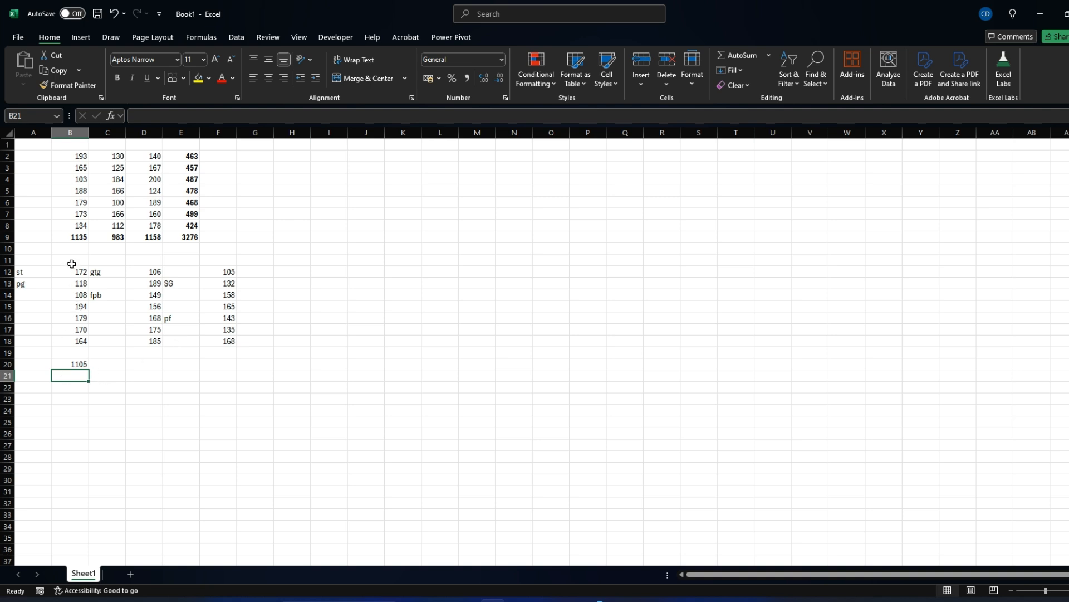
# - Extend the SUM formula in B20 with the additional ranges D12:D18 and F12:F18
pyautogui.click(70, 362)
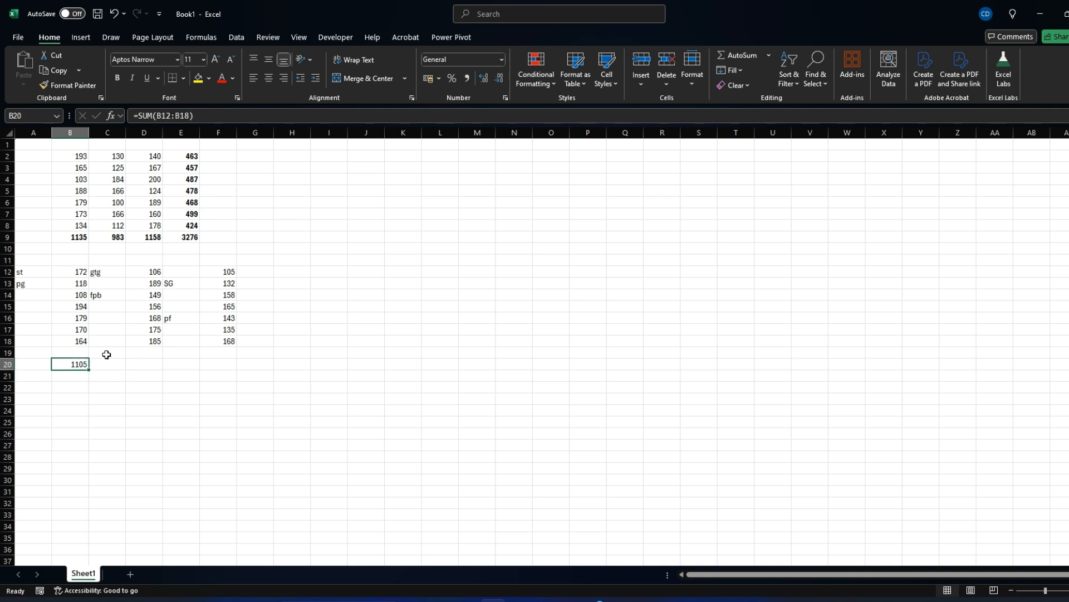
pyautogui.click(182, 113)
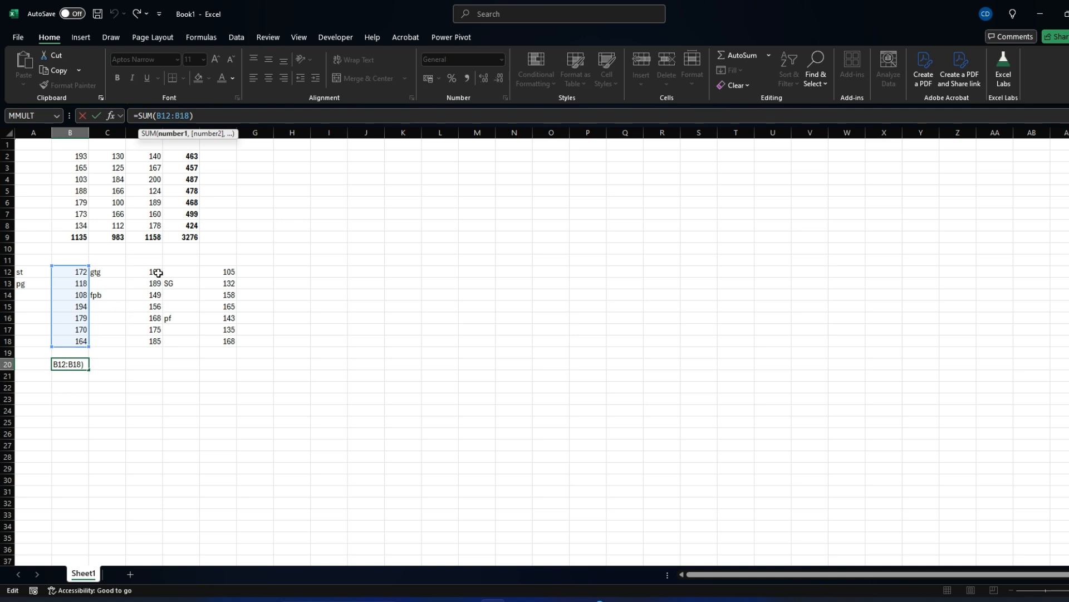
pyautogui.click(193, 116)
pyautogui.write(',')
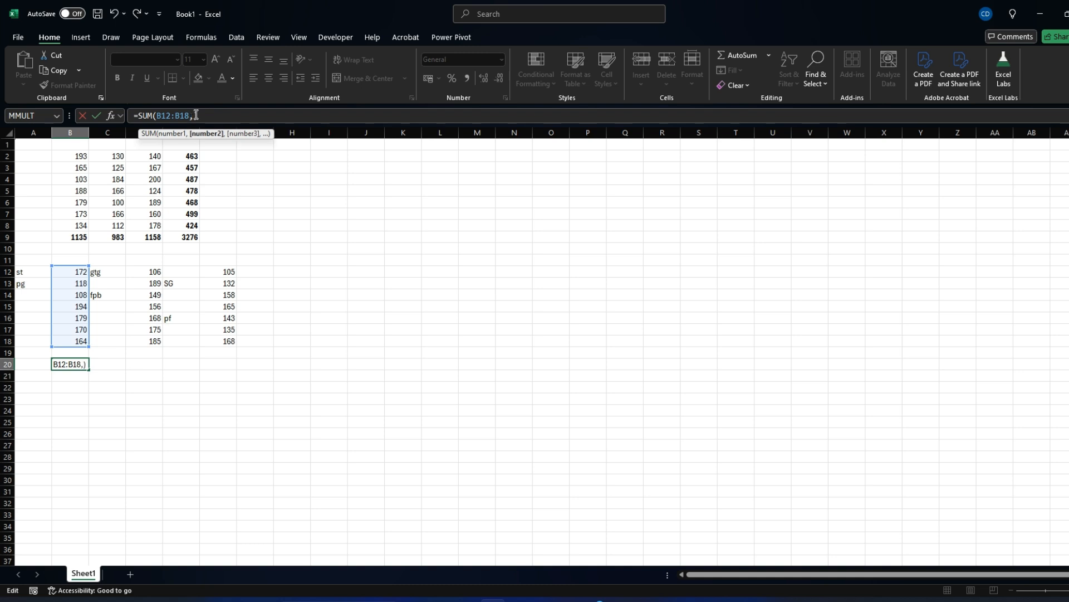
pyautogui.moveTo(152, 273); pyautogui.dragTo(155, 341)
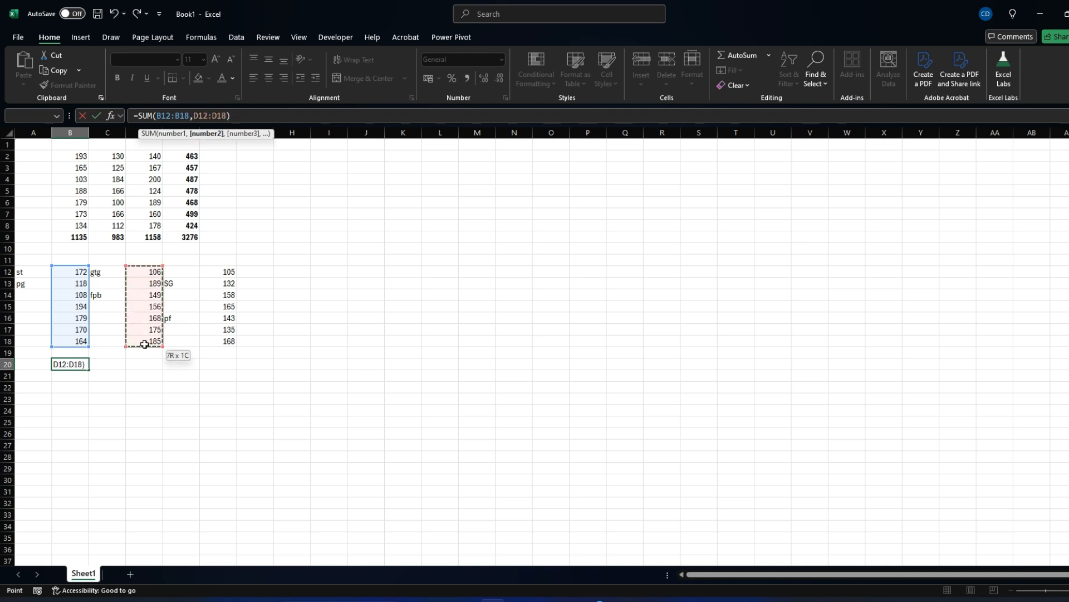
pyautogui.write(',')
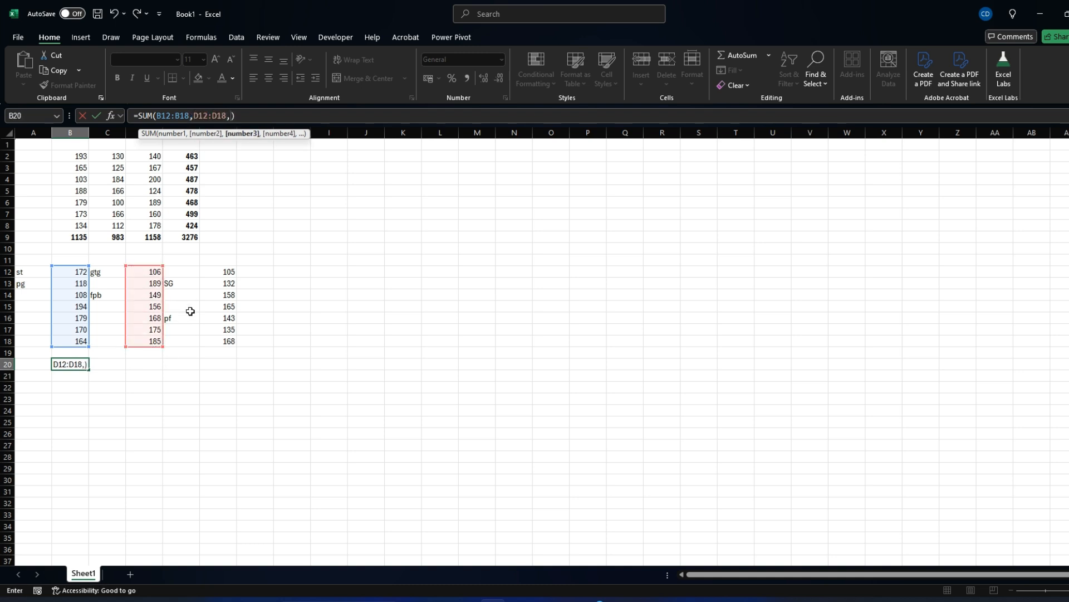
pyautogui.moveTo(231, 272); pyautogui.dragTo(219, 343)
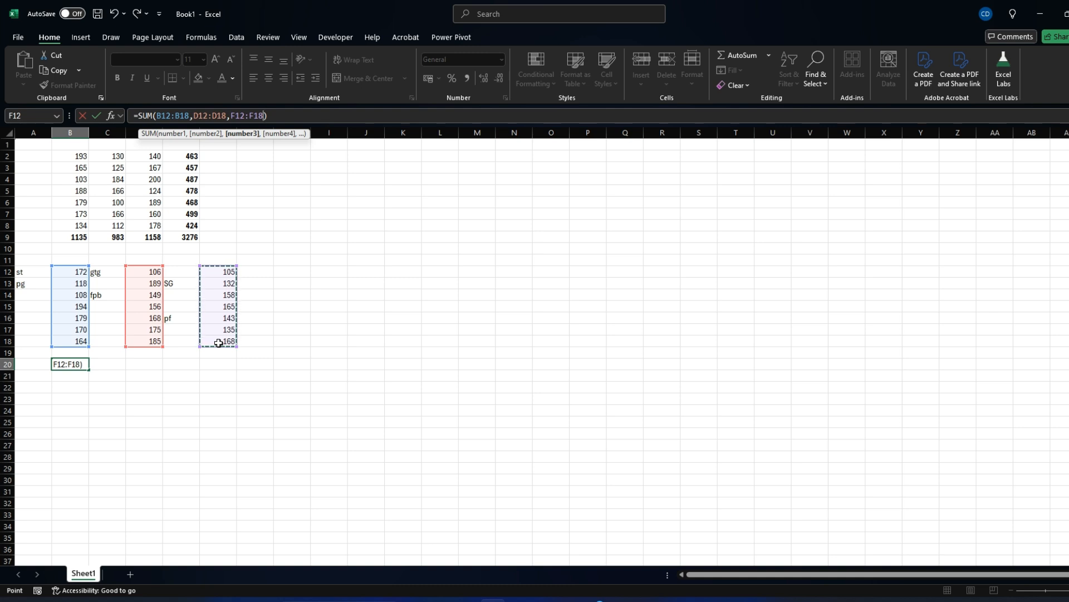
# - Remove the D12:D18 and F12:F18 arguments from the B20 formula, restoring =SUM(B12:B18)
pyautogui.press('BackSpace')
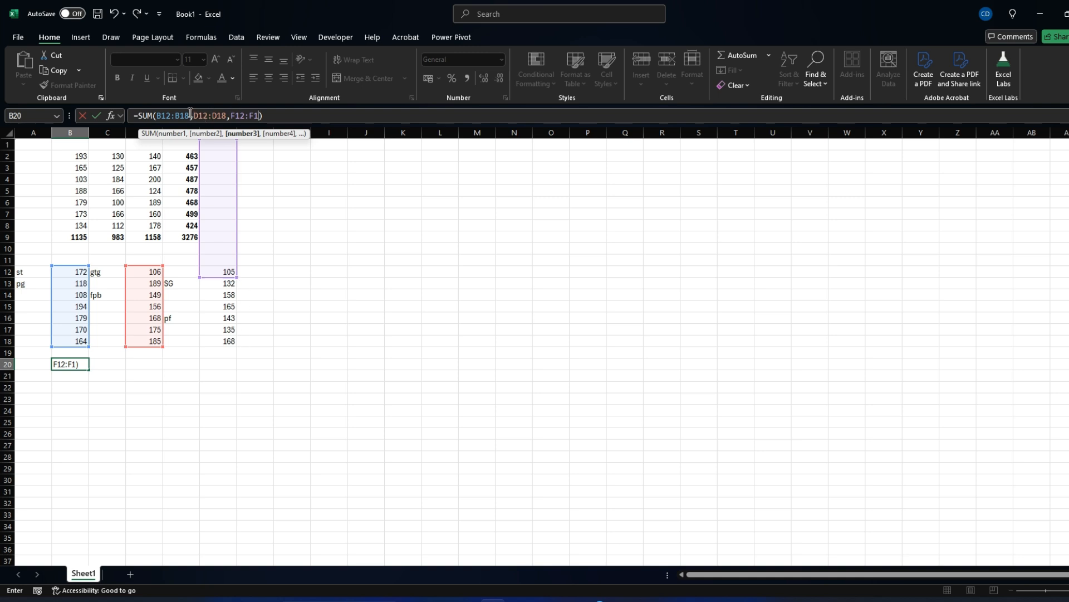
pyautogui.moveTo(190, 115); pyautogui.dragTo(264, 118)
pyautogui.press('BackSpace')
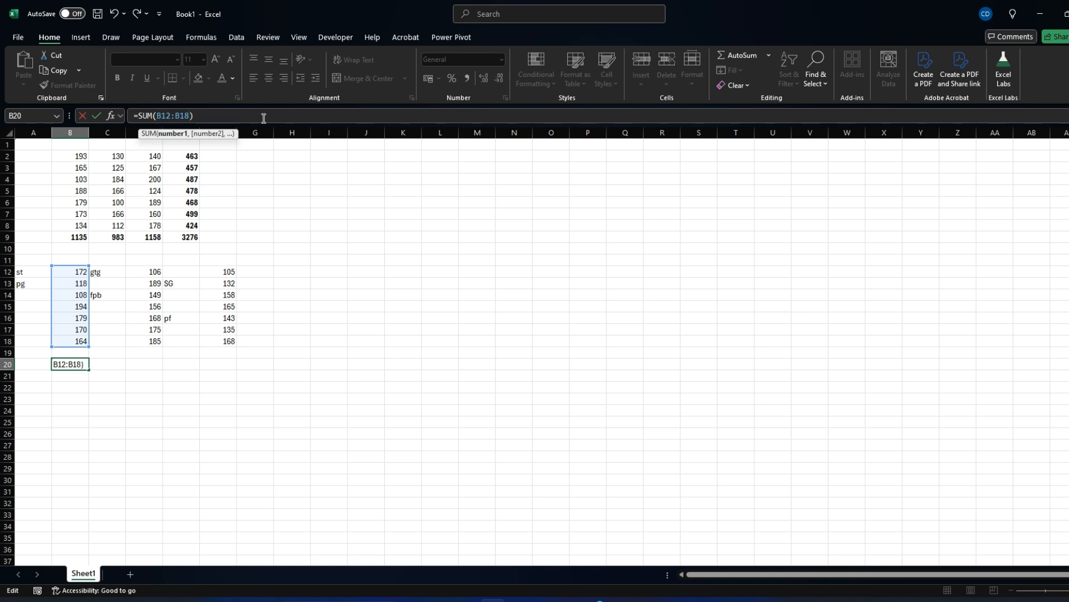
# - Insert a comma after B12:B18 inside the B20 SUM formula to start a second argument
pyautogui.press('Left')
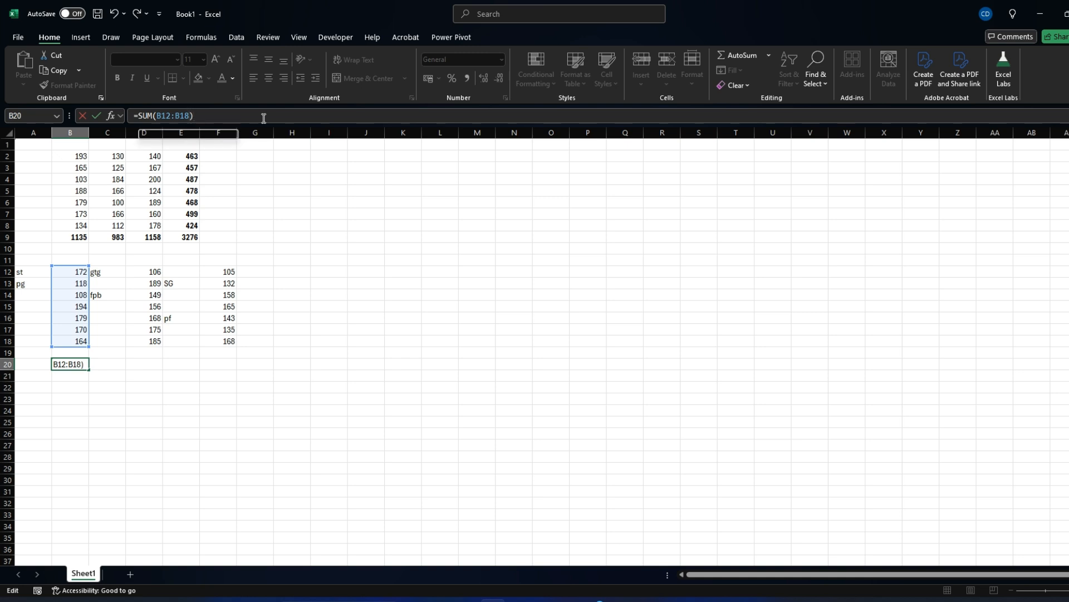
pyautogui.write(',')
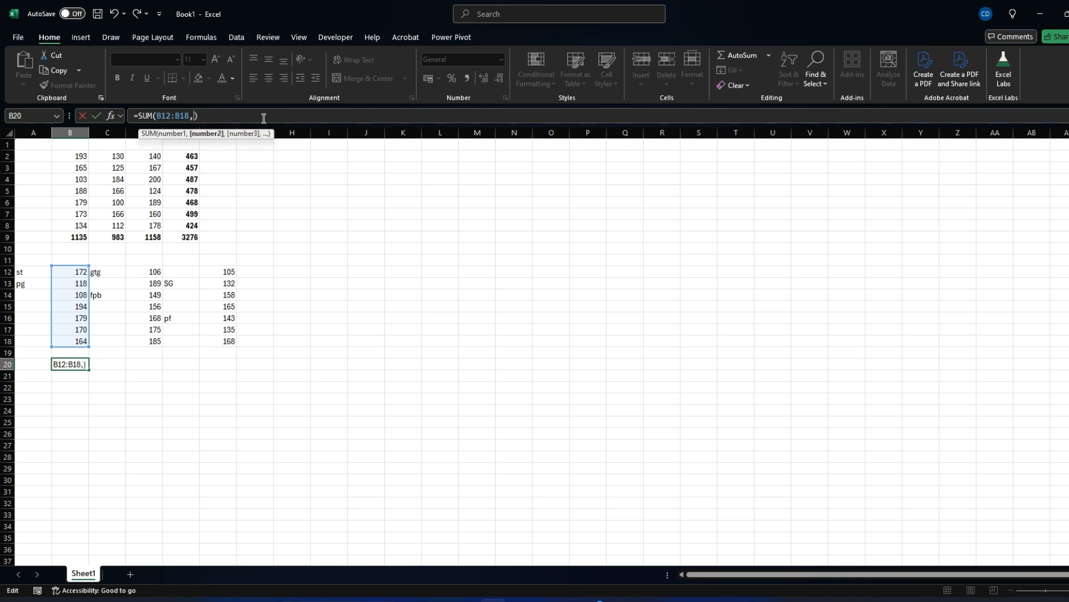
pyautogui.press('Right')
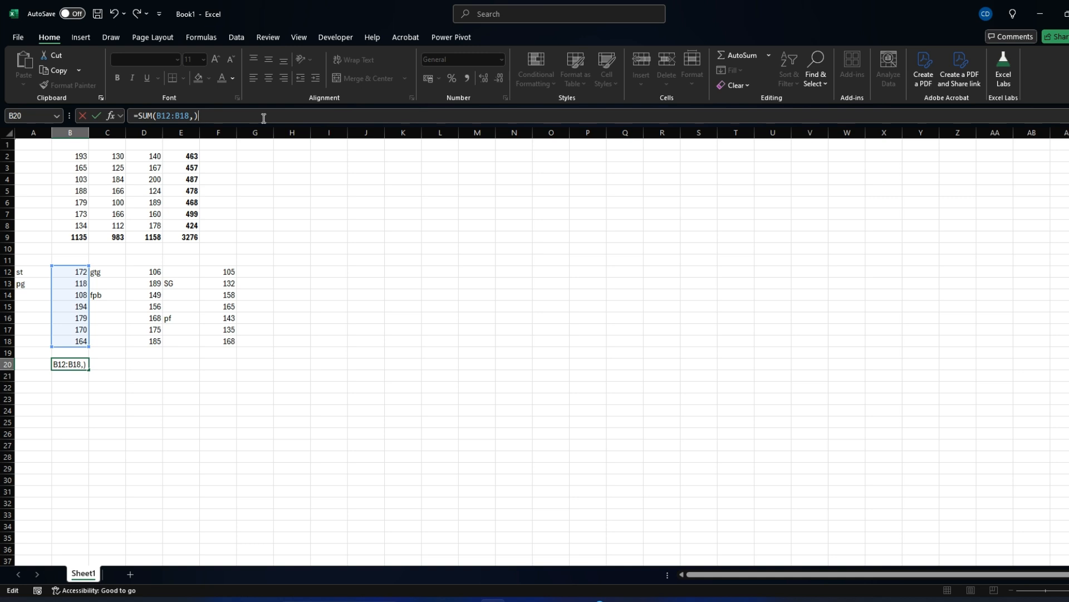
pyautogui.press('Left')
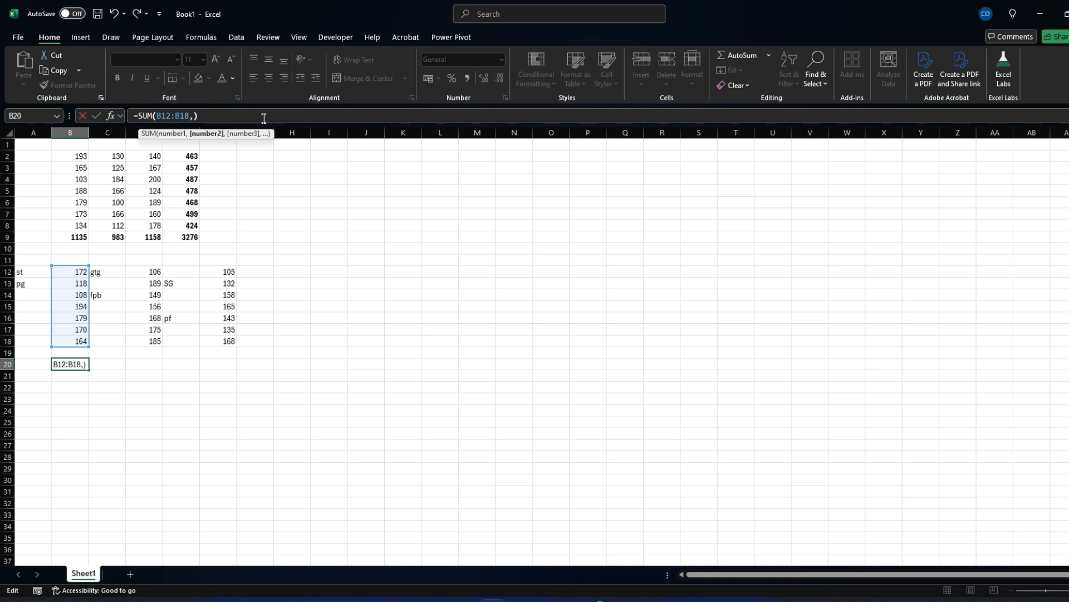
pyautogui.press('Right')
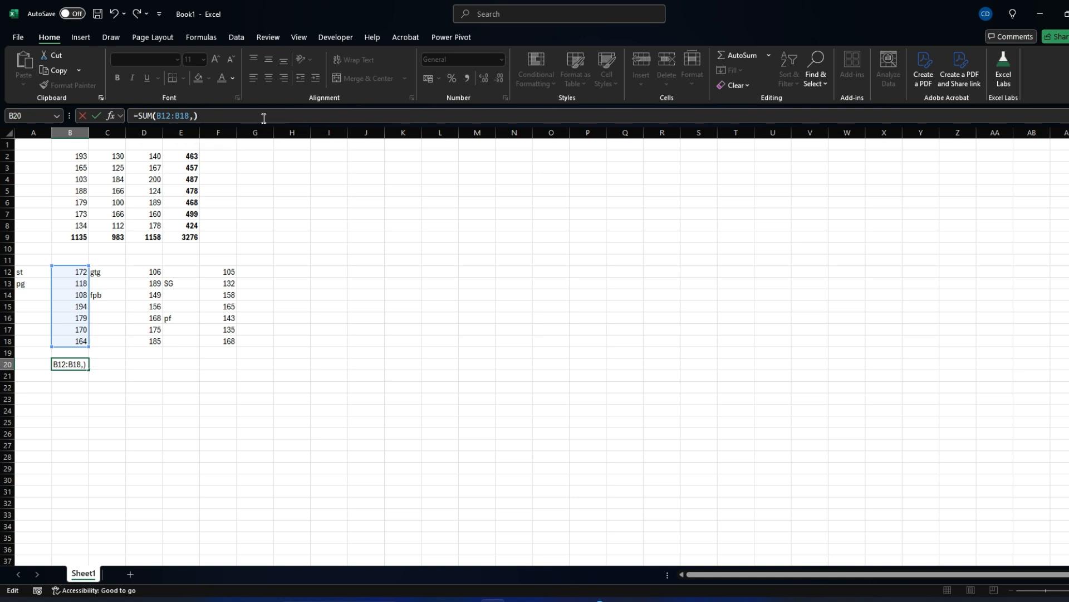
pyautogui.press('Left')
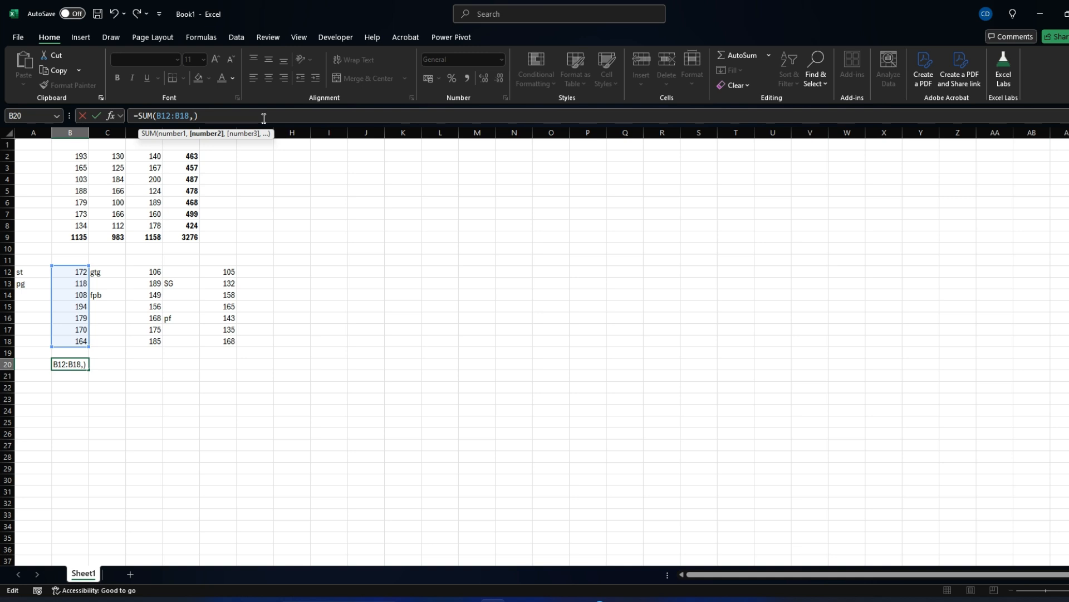
# - Add the range D12:D18 as the second argument of the SUM formula in B20
pyautogui.press('F2')
pyautogui.press('Down')
pyautogui.press('Up')
pyautogui.press('Up')
pyautogui.press('Up')
pyautogui.press('Up')
pyautogui.press('Up')
pyautogui.press('Up')
pyautogui.press('Up')
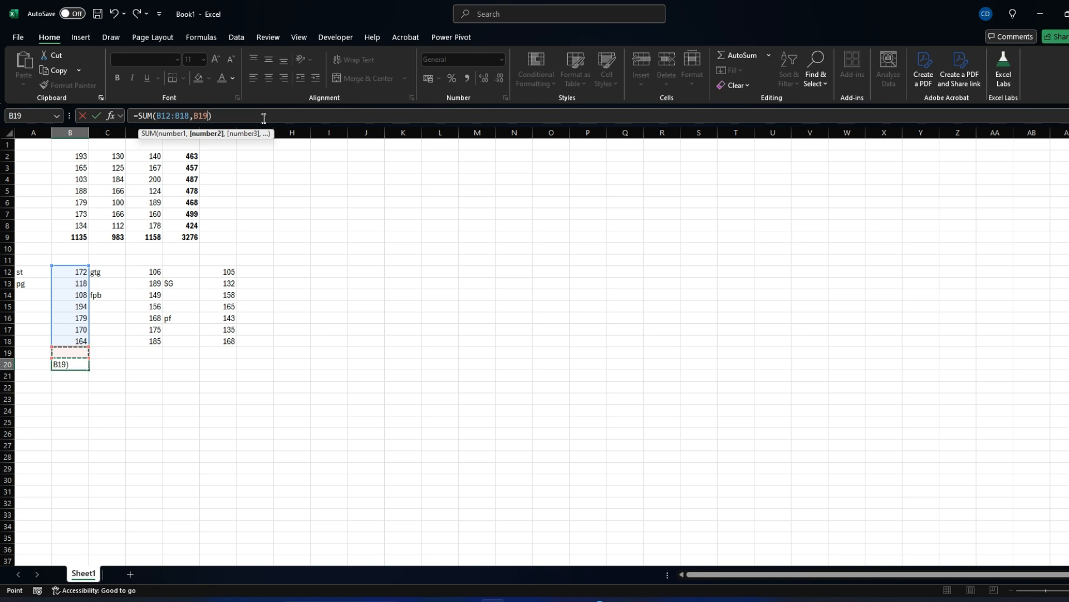
pyautogui.press('Up')
pyautogui.press('Up')
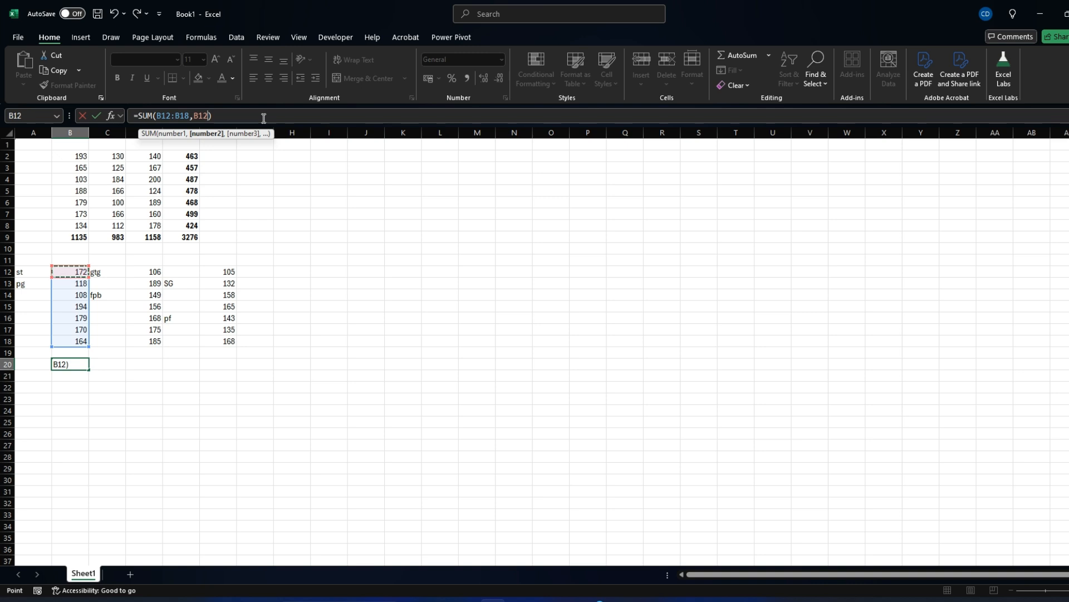
pyautogui.press('Right')
pyautogui.press('Right')
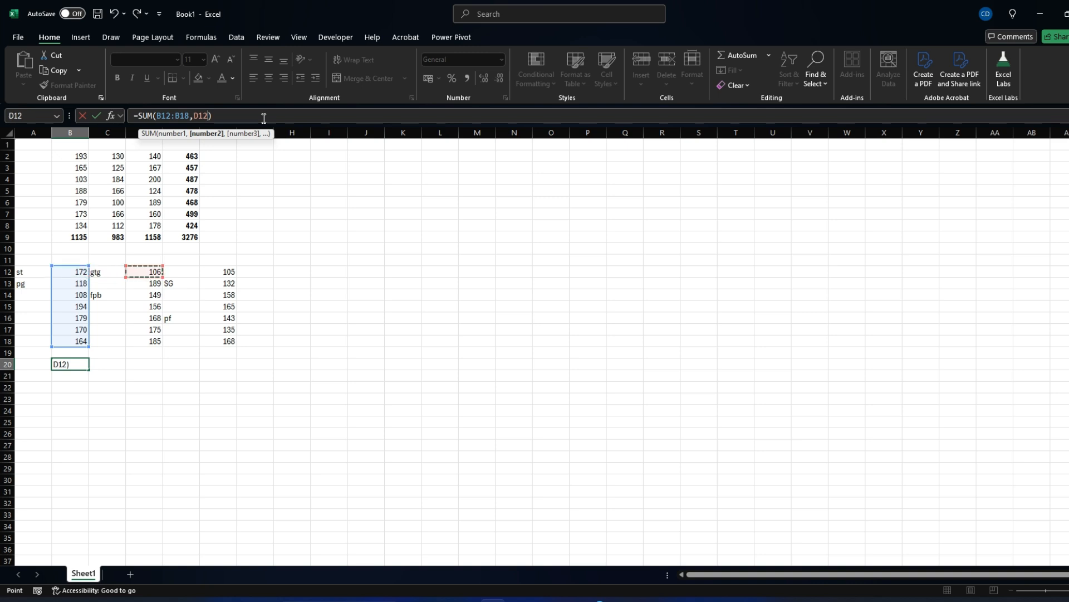
pyautogui.hotkey('ctrl', 'shift', 'Down')
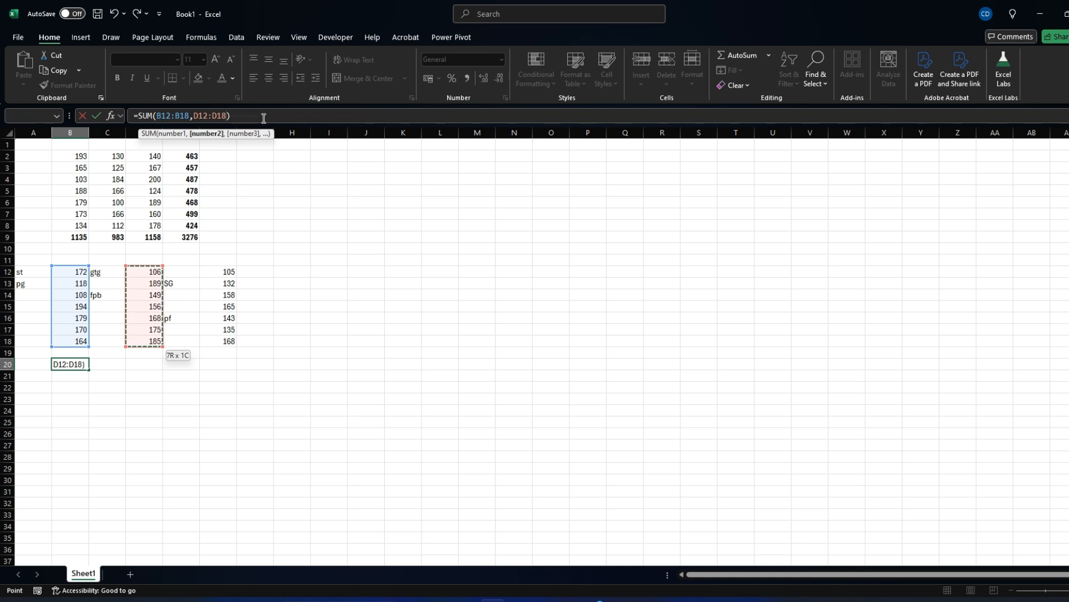
# - Try to add a third cell reference after D12:D18 in the B20 formula, then delete that reference
pyautogui.write(',')
pyautogui.press('Up')
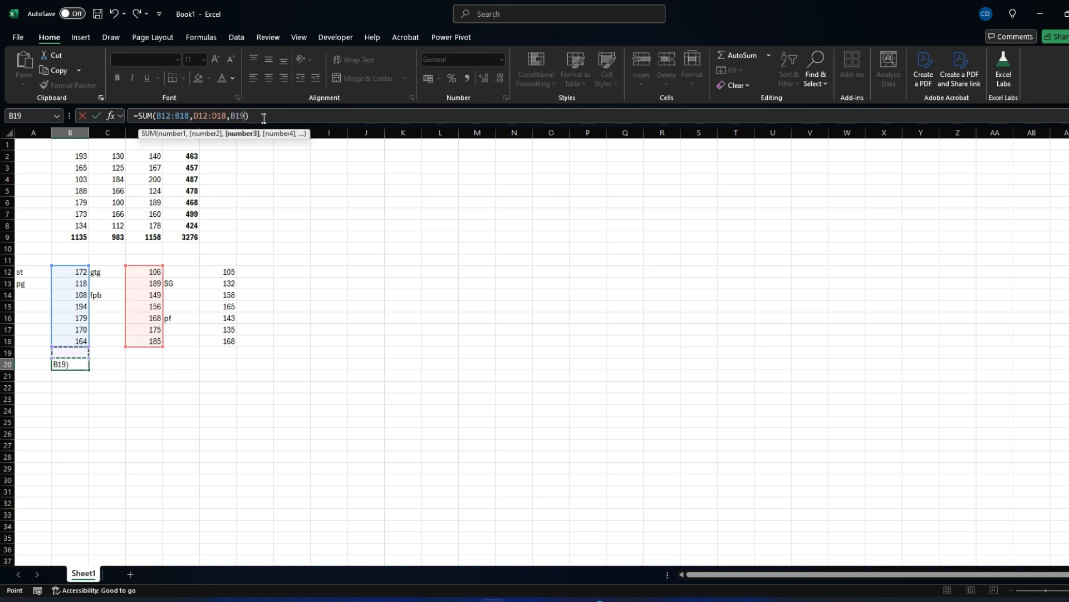
pyautogui.press('Down')
pyautogui.press('Up')
pyautogui.press('Up')
pyautogui.press('Up')
pyautogui.press('Up')
pyautogui.press('Up')
pyautogui.press('Up')
pyautogui.press('Up')
pyautogui.press('Right')
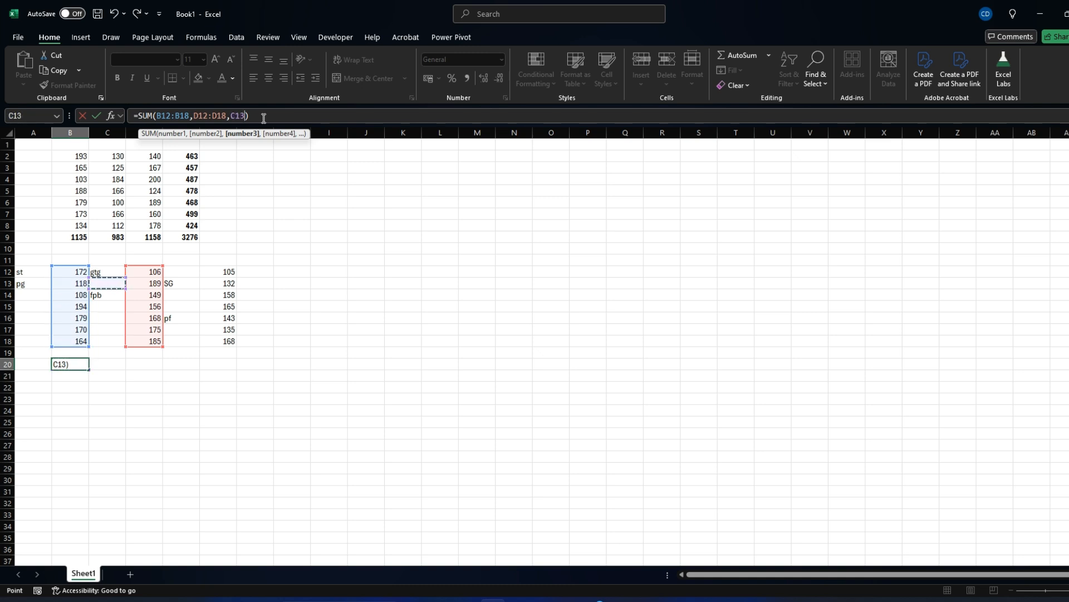
pyautogui.press('Right')
pyautogui.press('BackSpace')
pyautogui.press('BackSpace')
pyautogui.press('BackSpace')
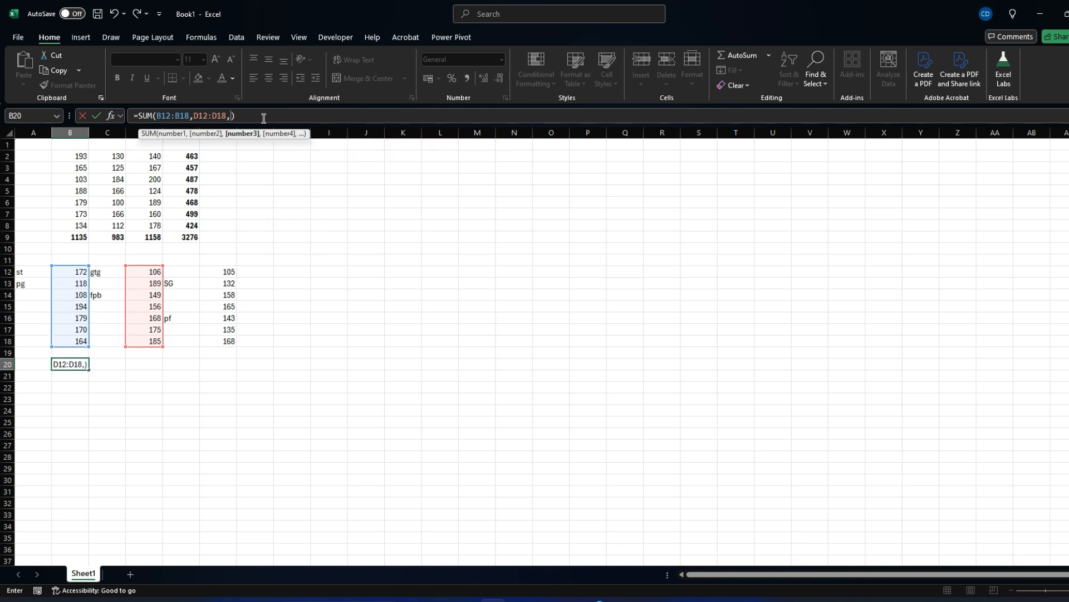
# - Delete all the arguments from the B20 formula, leaving an empty =SUM()
pyautogui.press('BackSpace')
pyautogui.press('BackSpace')
pyautogui.press('BackSpace')
pyautogui.press('BackSpace')
pyautogui.press('BackSpace')
pyautogui.press('BackSpace')
pyautogui.press('BackSpace')
pyautogui.press('BackSpace')
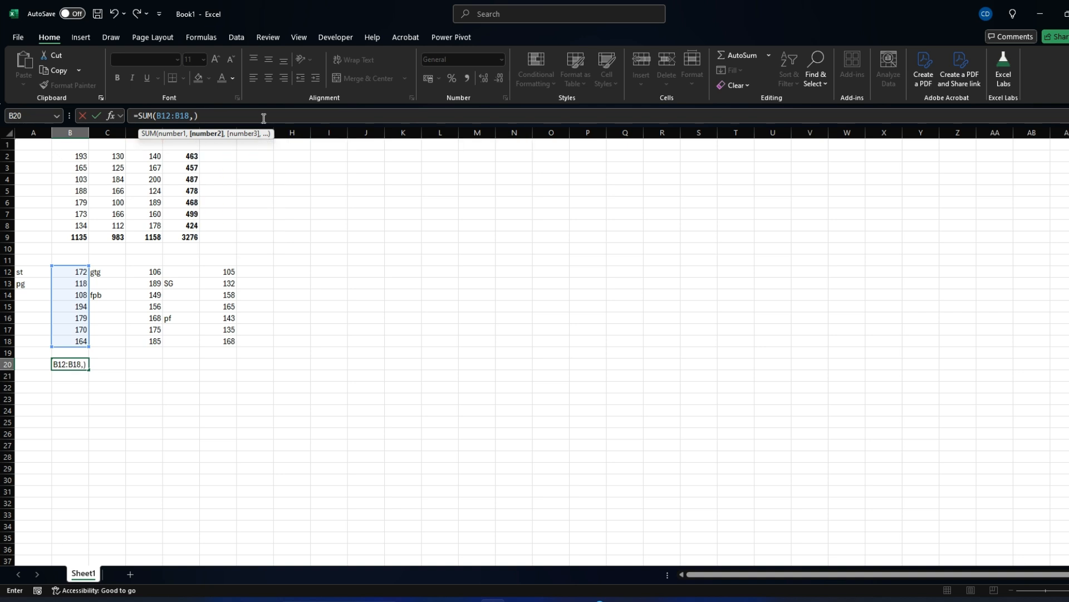
pyautogui.press('BackSpace')
pyautogui.press('BackSpace')
pyautogui.press('BackSpace')
pyautogui.press('BackSpace')
pyautogui.press('BackSpace')
pyautogui.press('BackSpace')
pyautogui.press('BackSpace')
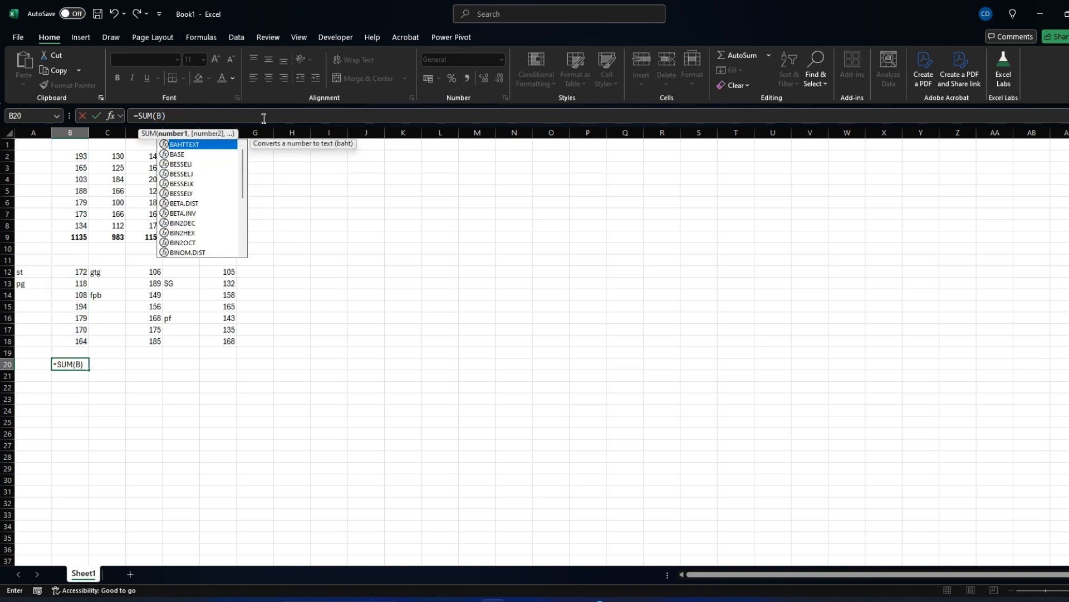
pyautogui.press('BackSpace')
pyautogui.click(263, 118)
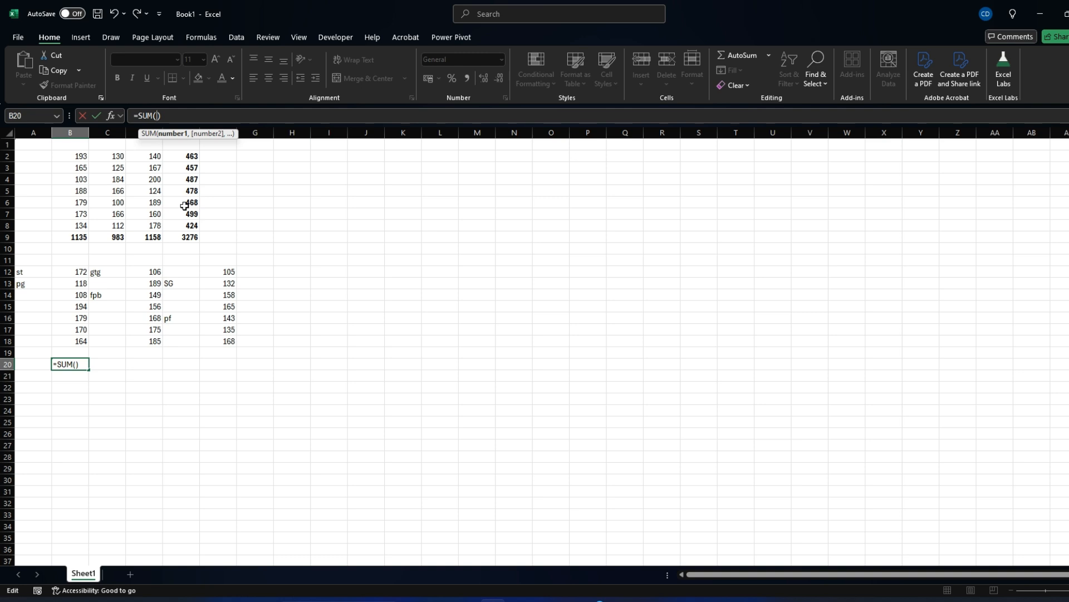
# - Select B12:B18 as the argument inside the empty parentheses of the B20 SUM formula
pyautogui.press('Home')
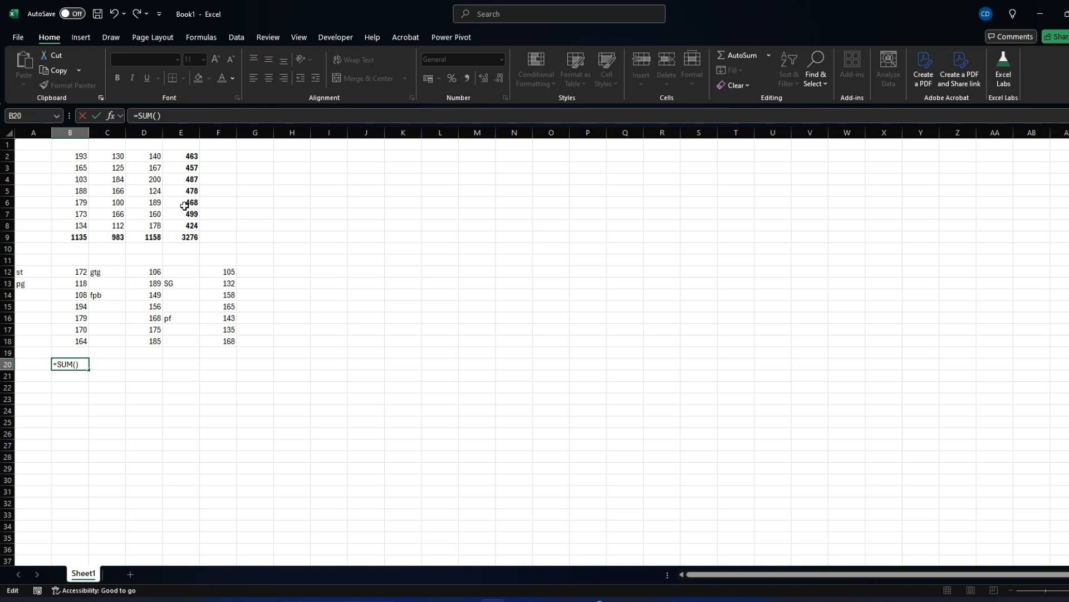
pyautogui.press('Right')
pyautogui.press('Right')
pyautogui.press('Right')
pyautogui.press('Right')
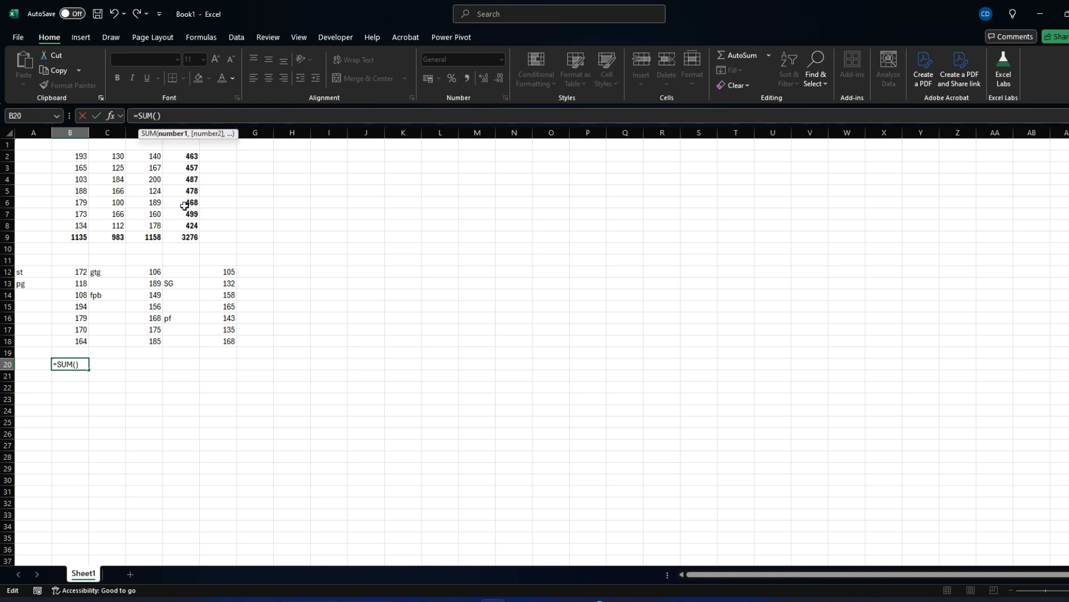
pyautogui.press('F2')
pyautogui.press('Up')
pyautogui.press('Up')
pyautogui.press('Up')
pyautogui.press('Up')
pyautogui.press('Up')
pyautogui.press('Up')
pyautogui.press('Up')
pyautogui.press('Up')
pyautogui.press('Up')
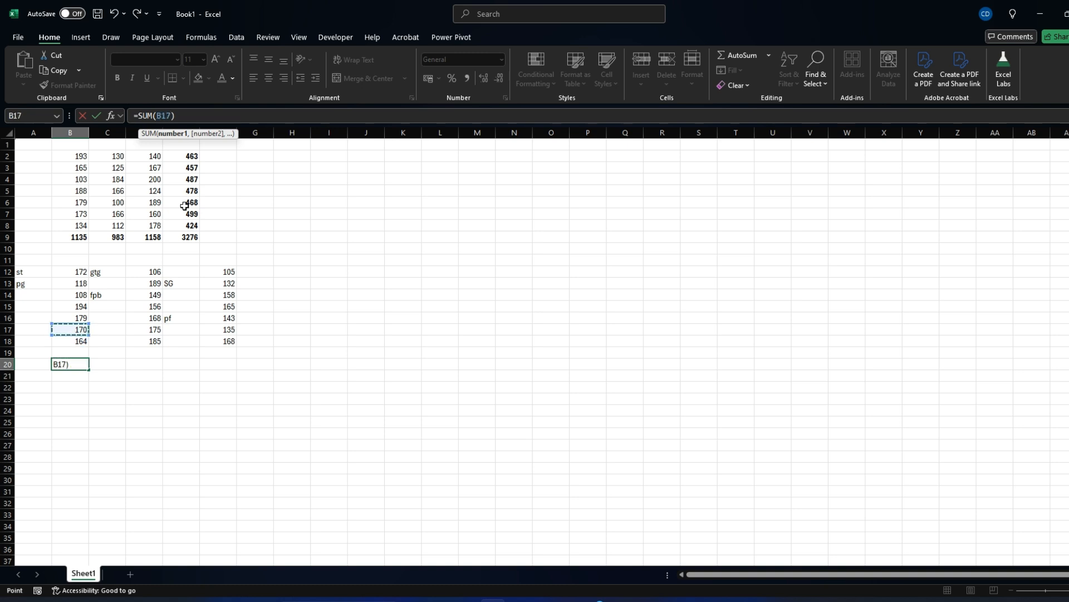
pyautogui.press('Down')
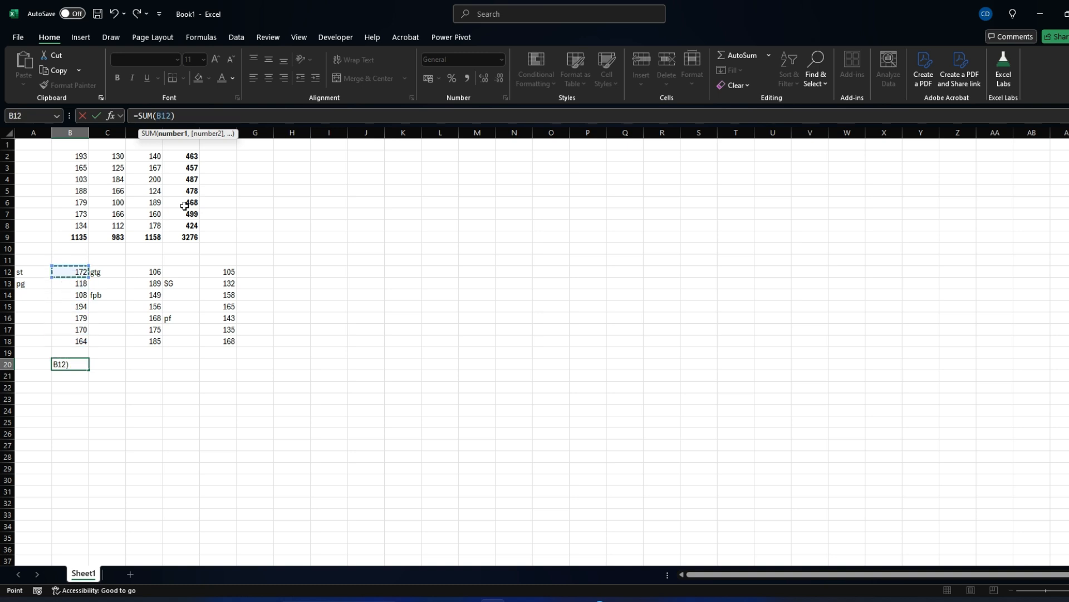
pyautogui.hotkey('ctrl', 'shift', 'Down')
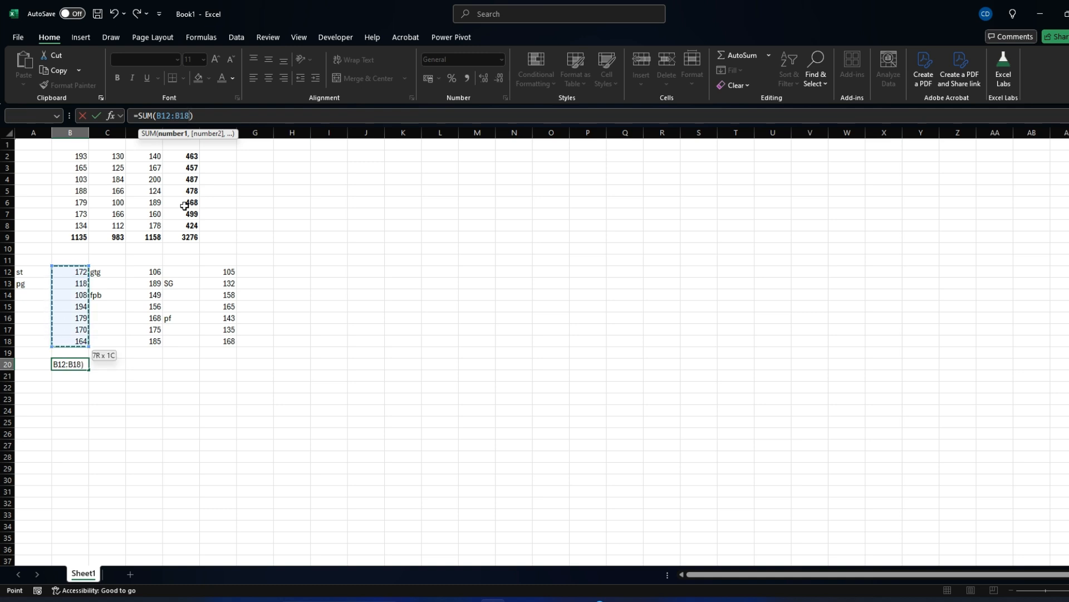
# - Try to add D12:D18 to the B20 SUM with Add or Remove Selection and extend it to another column
pyautogui.hotkey('shift', 'F8')
pyautogui.press('Right')
pyautogui.press('Right')
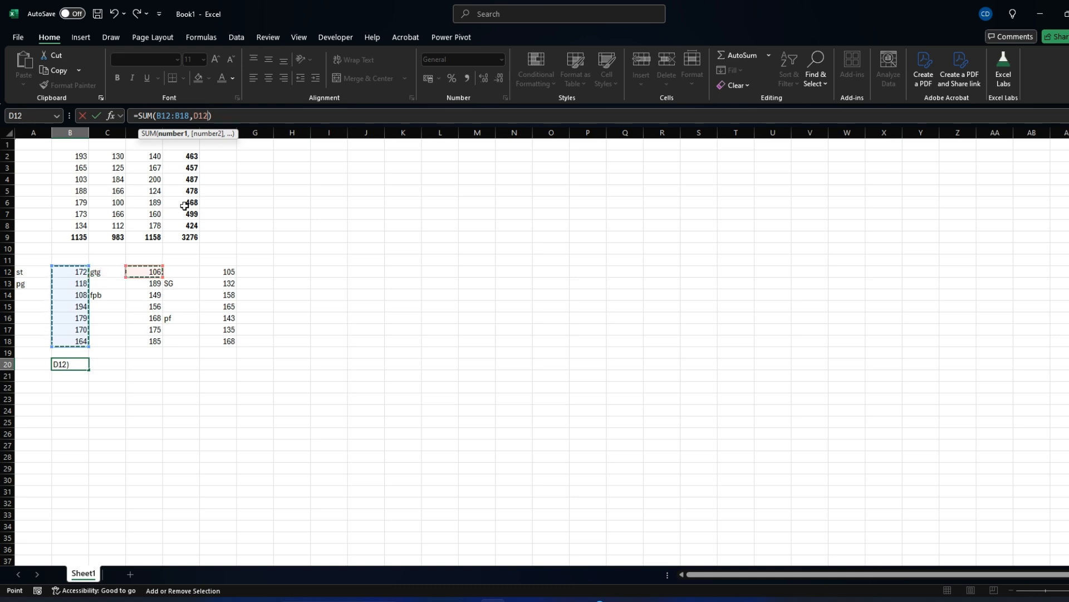
pyautogui.hotkey('ctrl', 'shift', 'Down')
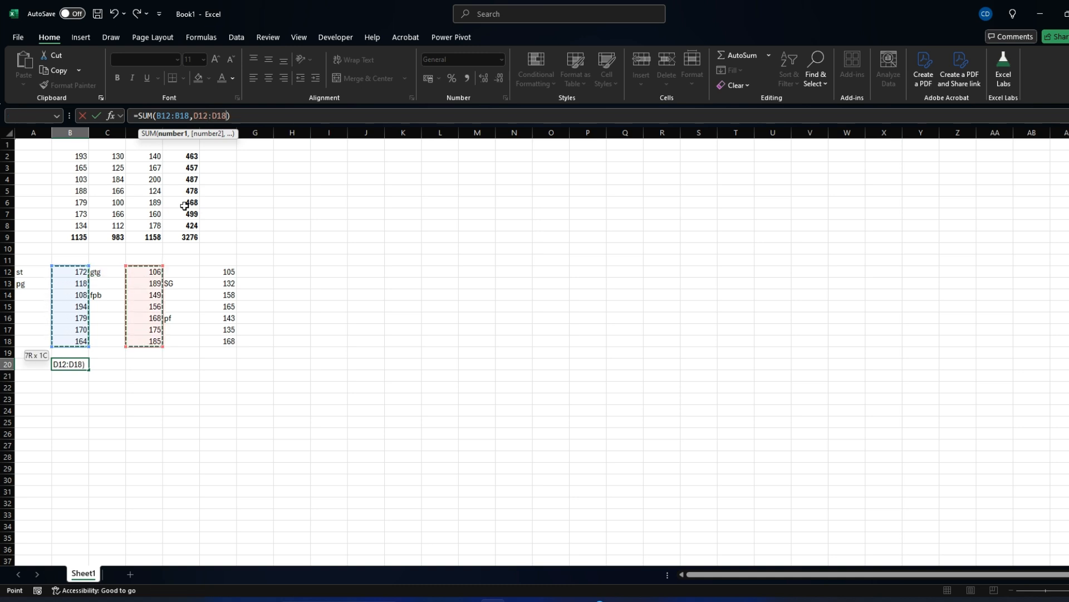
pyautogui.press('Right')
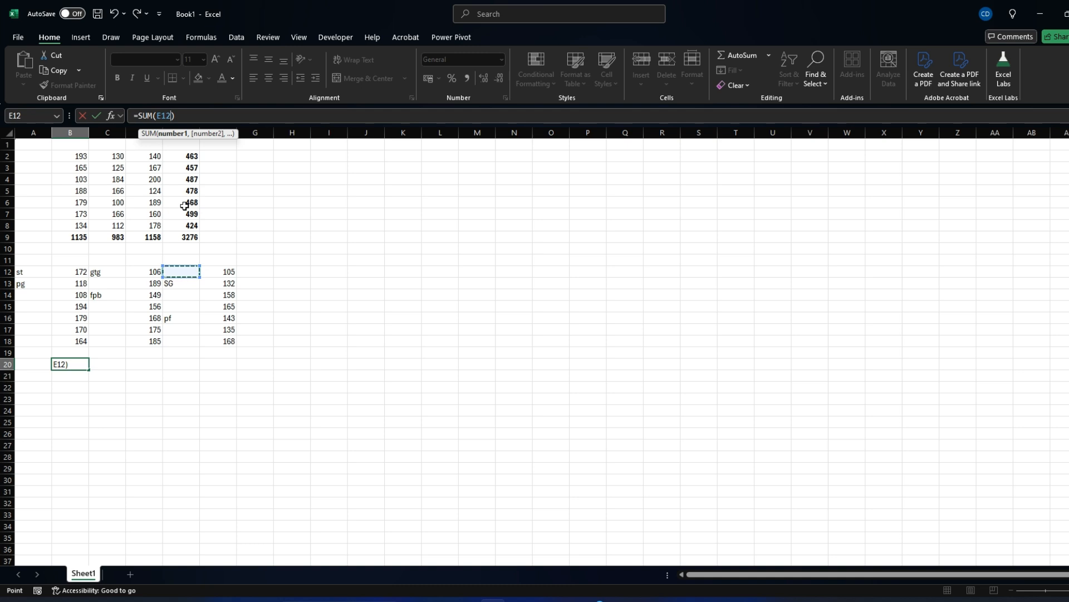
# - Reselect B12:B18 as the only argument of the B20 SUM formula
pyautogui.press('Left')
pyautogui.press('Right')
pyautogui.press('Left')
pyautogui.press('Left')
pyautogui.press('Left')
pyautogui.press('Left')
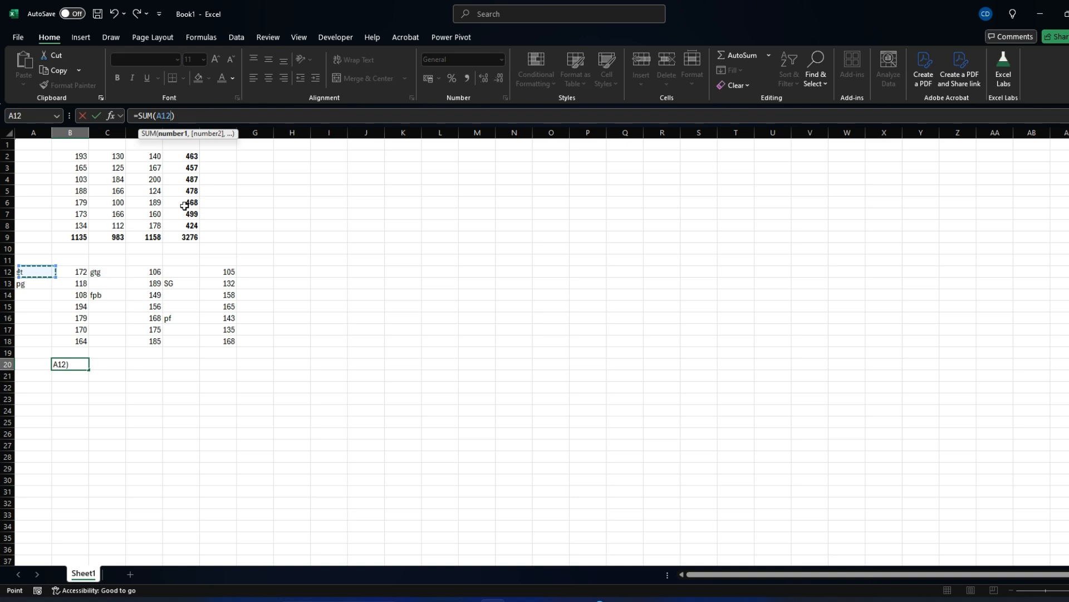
pyautogui.hotkey('ctrl', 'shift', 'Down')
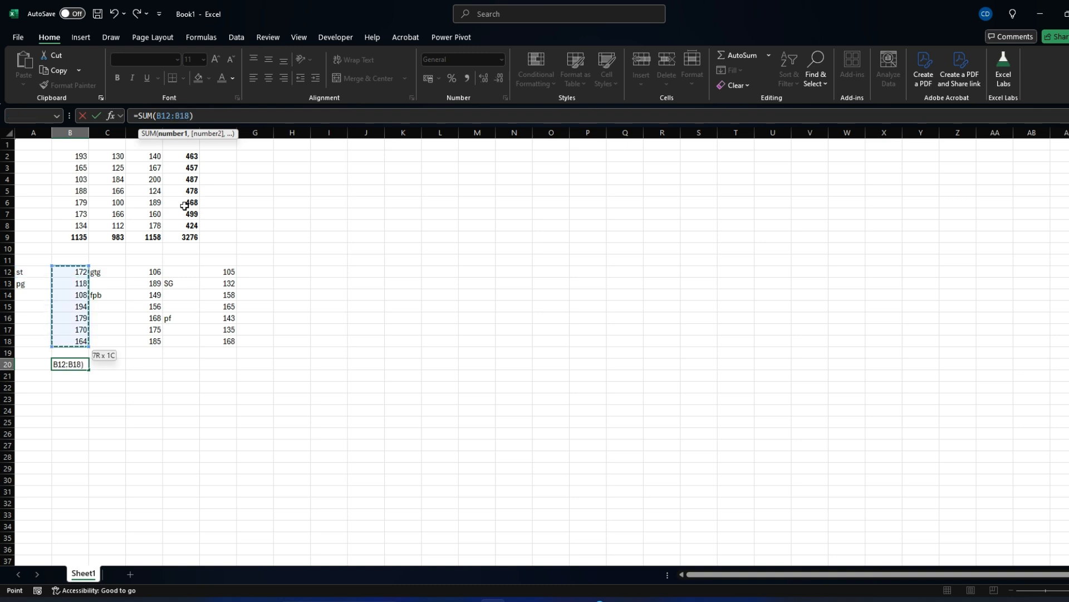
# - Add the non-adjacent ranges D12:D18 and F12:F18 to the B20 SUM with Add or Remove Selection, and enter the formula
pyautogui.hotkey('shift', 'F8')
pyautogui.press('Right')
pyautogui.press('Right')
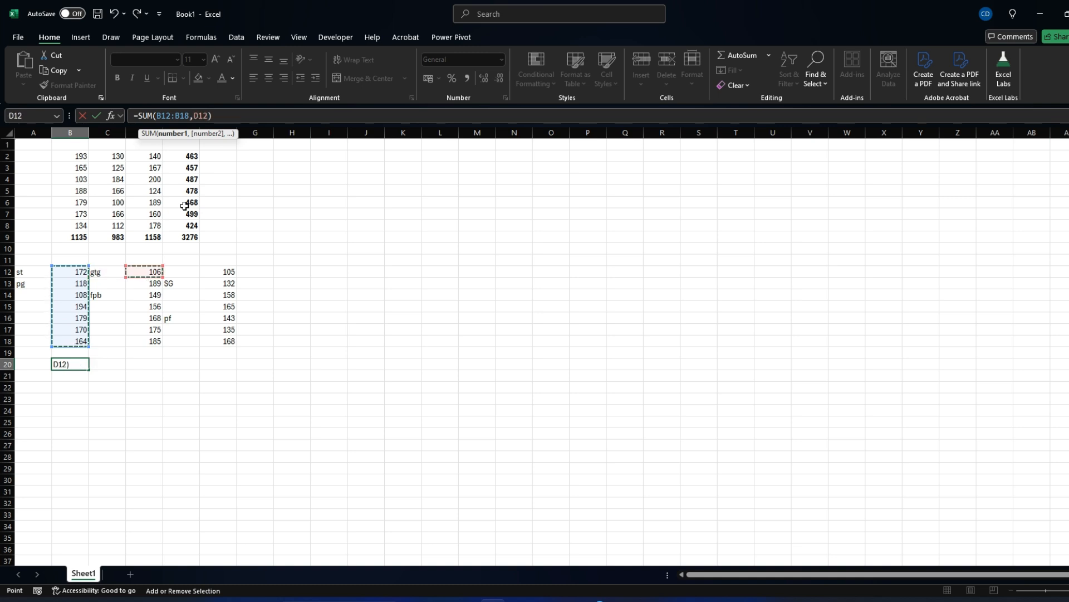
pyautogui.hotkey('ctrl', 'shift', 'Down')
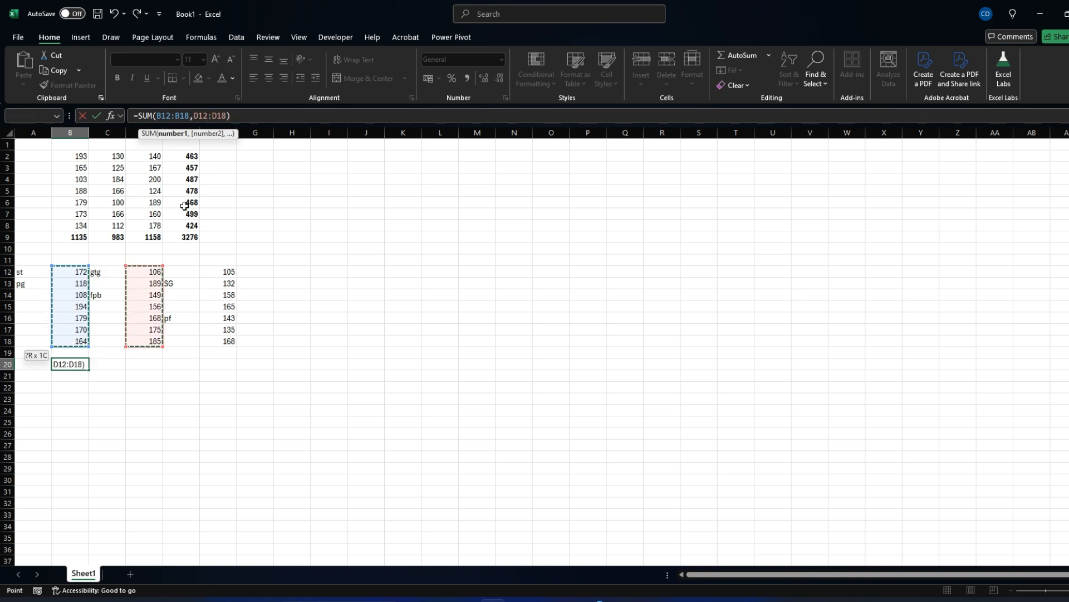
pyautogui.hotkey('shift', 'F8')
pyautogui.press('Right')
pyautogui.press('Right')
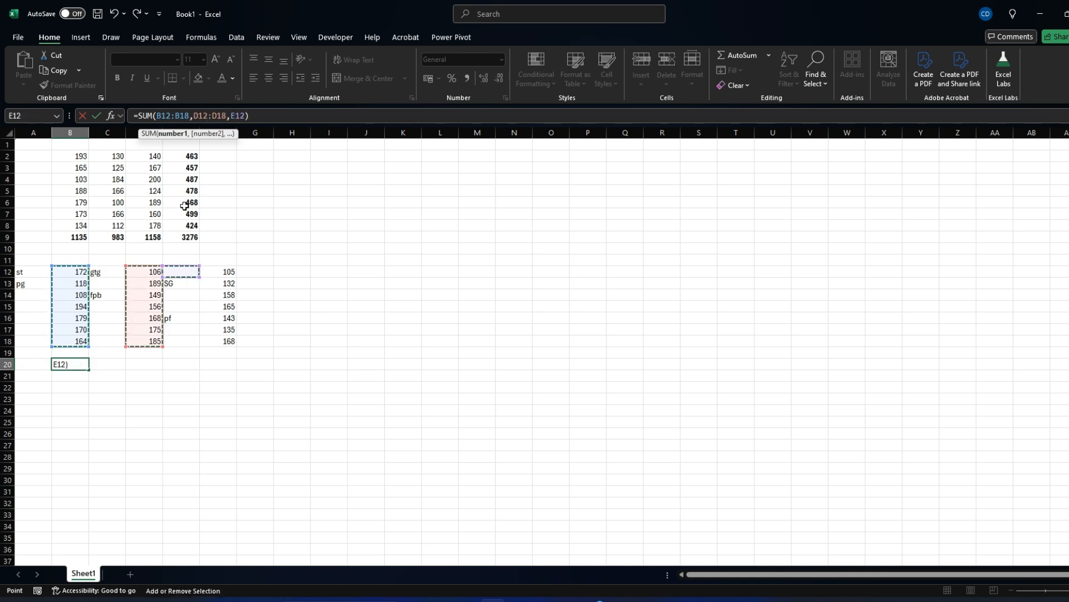
pyautogui.hotkey('ctrl', 'shift', 'Down')
pyautogui.press('Return')
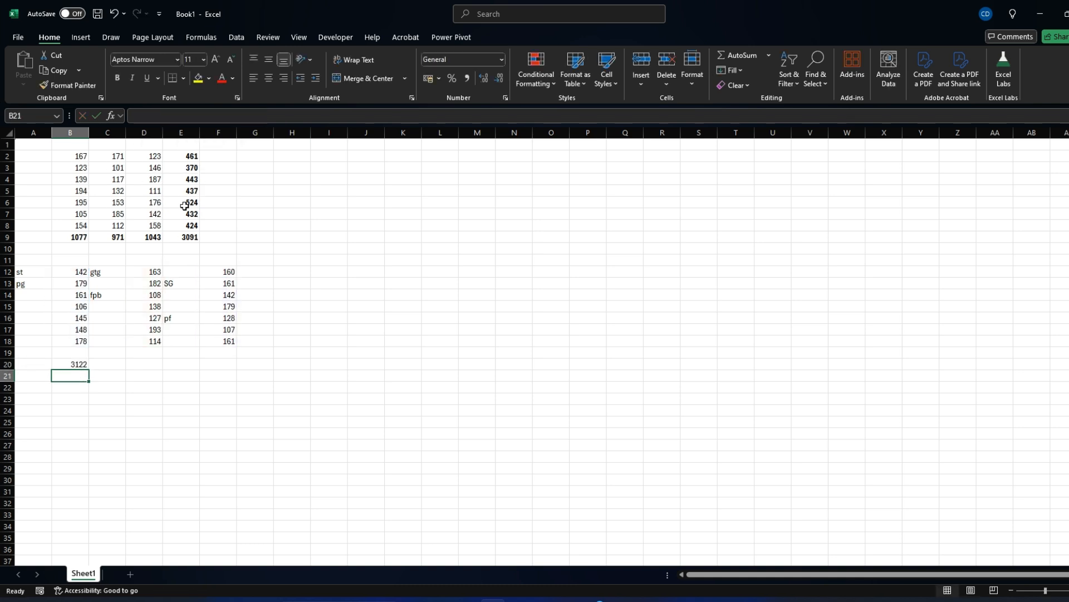
# - Check the ranges referenced by the formula in B20 and make the cell bold
pyautogui.press('Up')
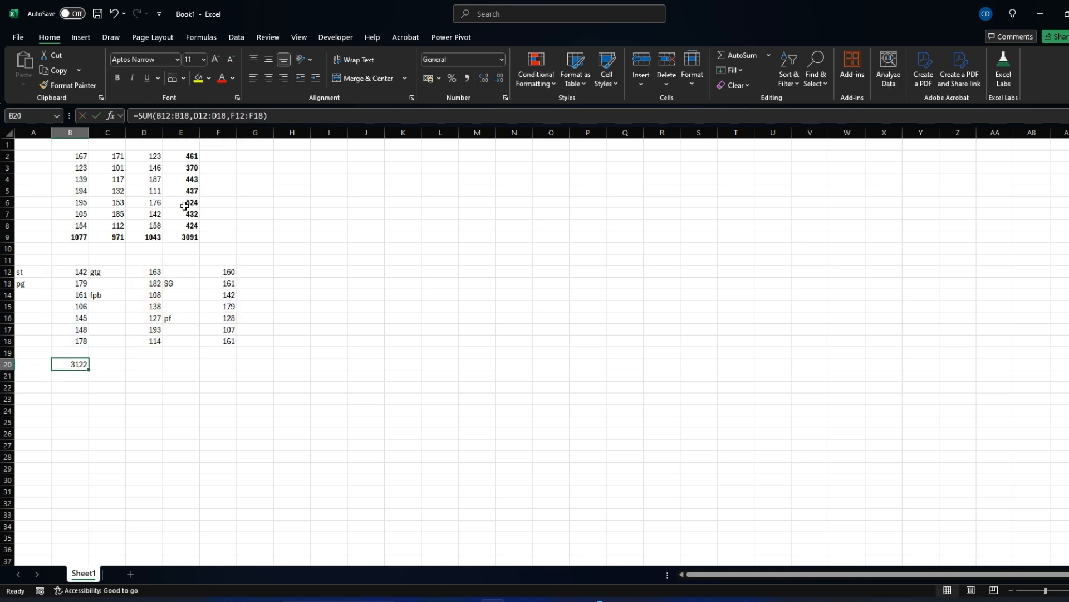
pyautogui.press('F2')
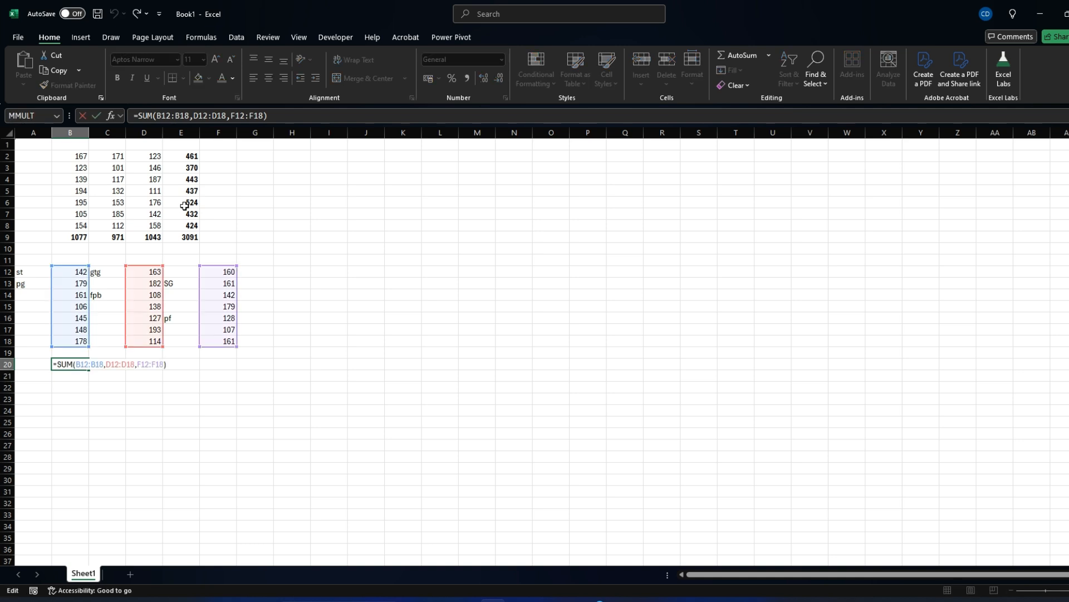
pyautogui.press('Escape')
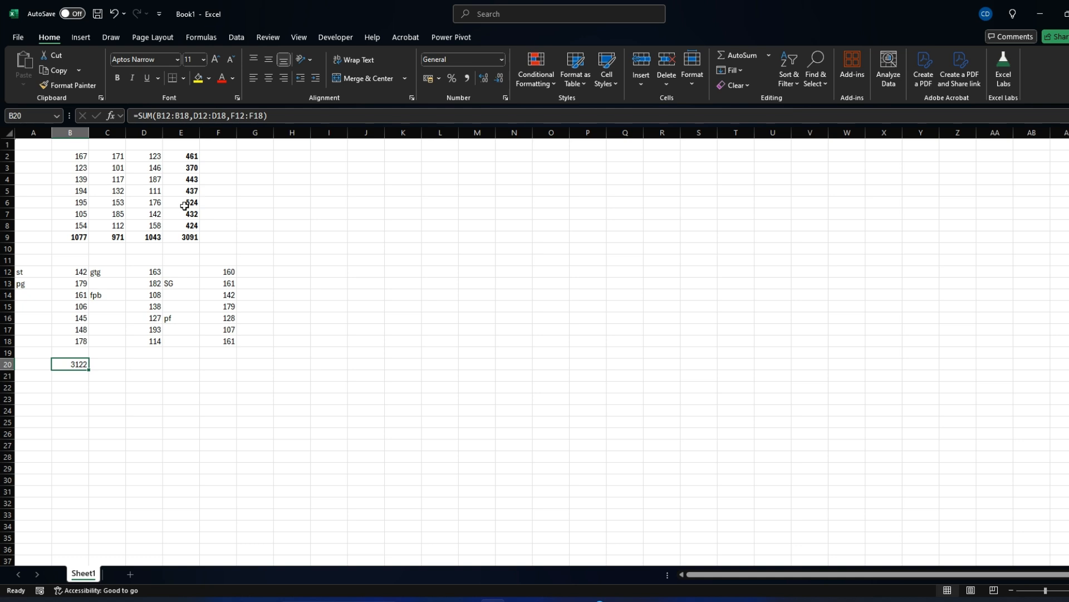
pyautogui.hotkey('ctrl', 'b')
# - Show all formulas in the sheet to review them, and return to displaying values
pyautogui.hotkey('ctrl', '`')
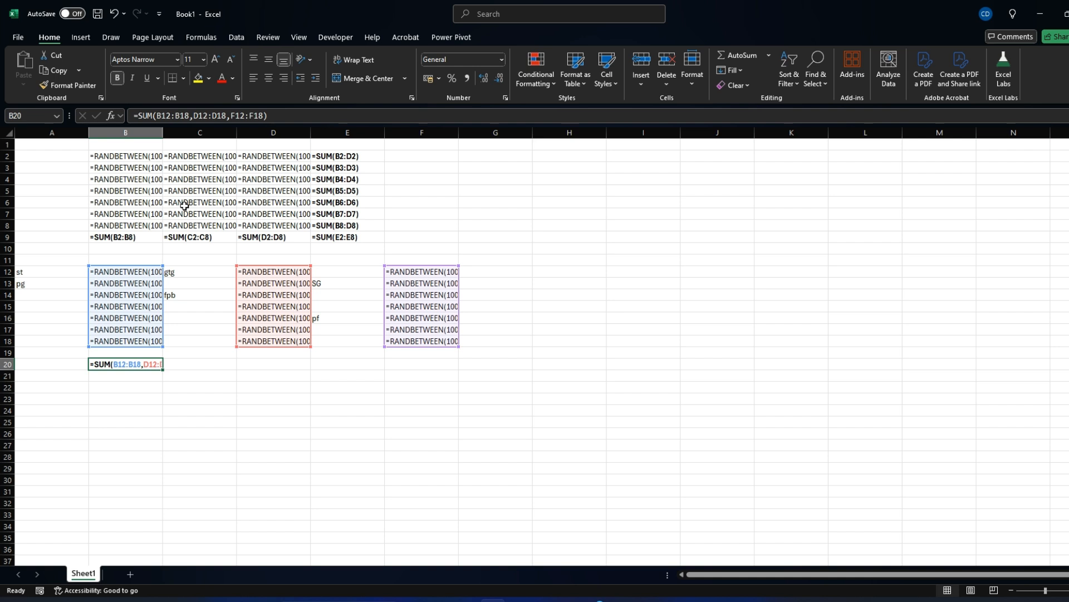
pyautogui.hotkey('ctrl', '`')
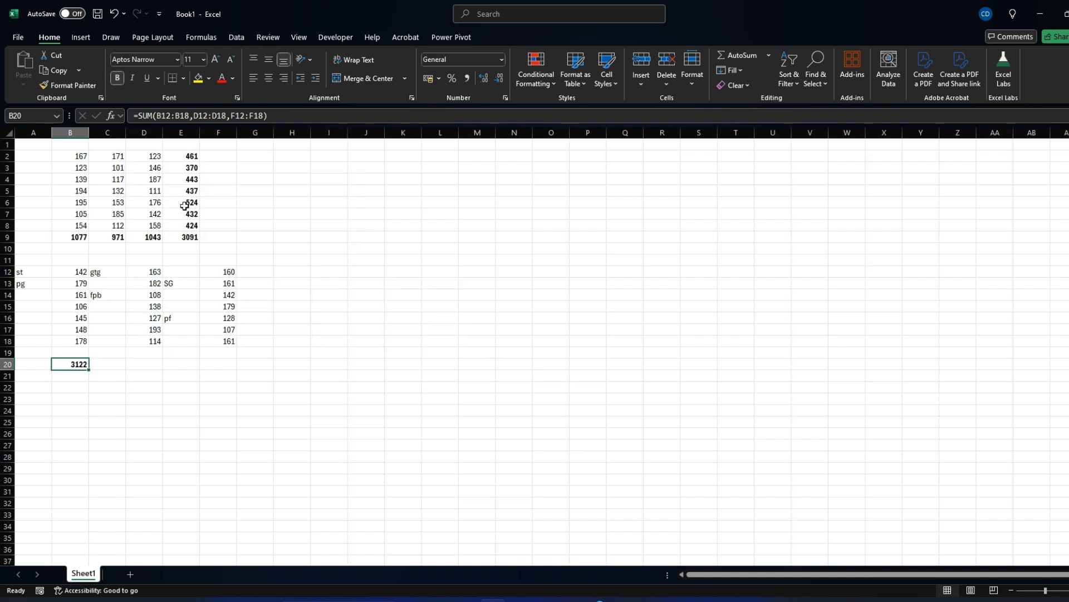
pyautogui.press('Up')
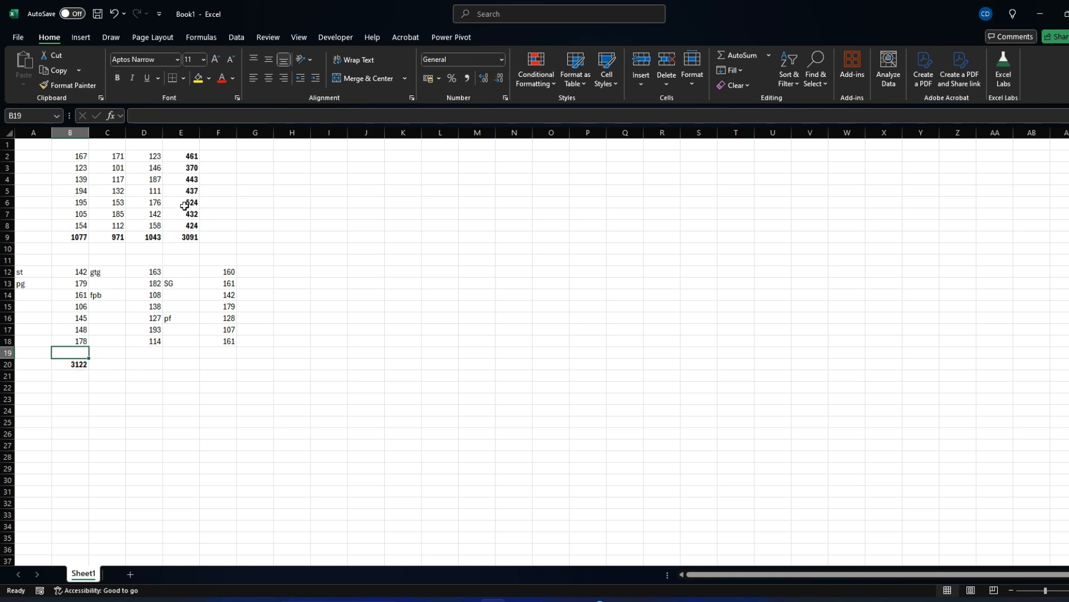
pyautogui.press('Up')
pyautogui.press('Right')
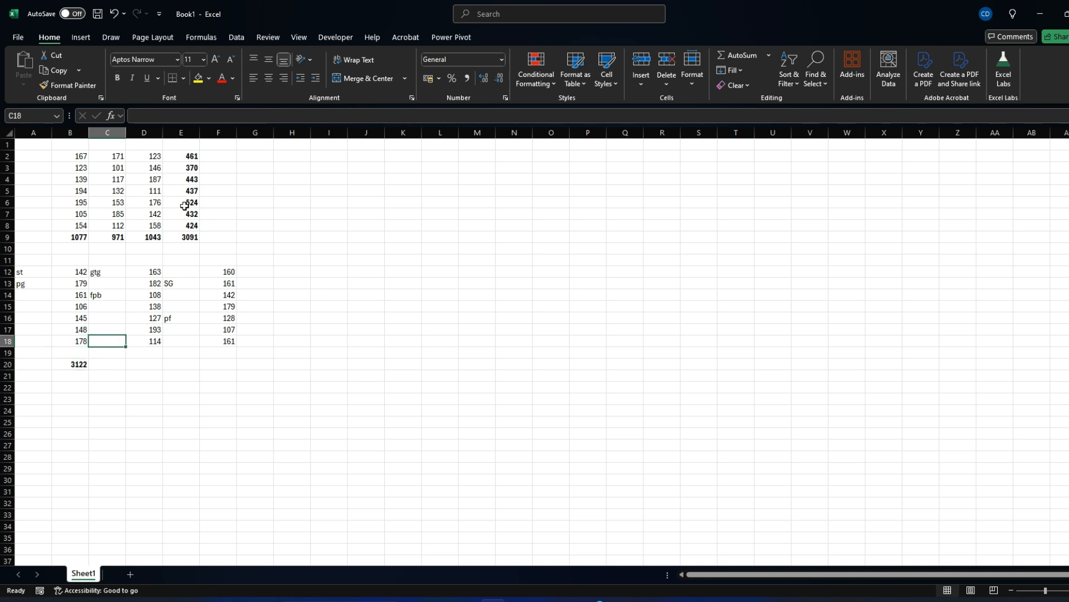
pyautogui.press('Right')
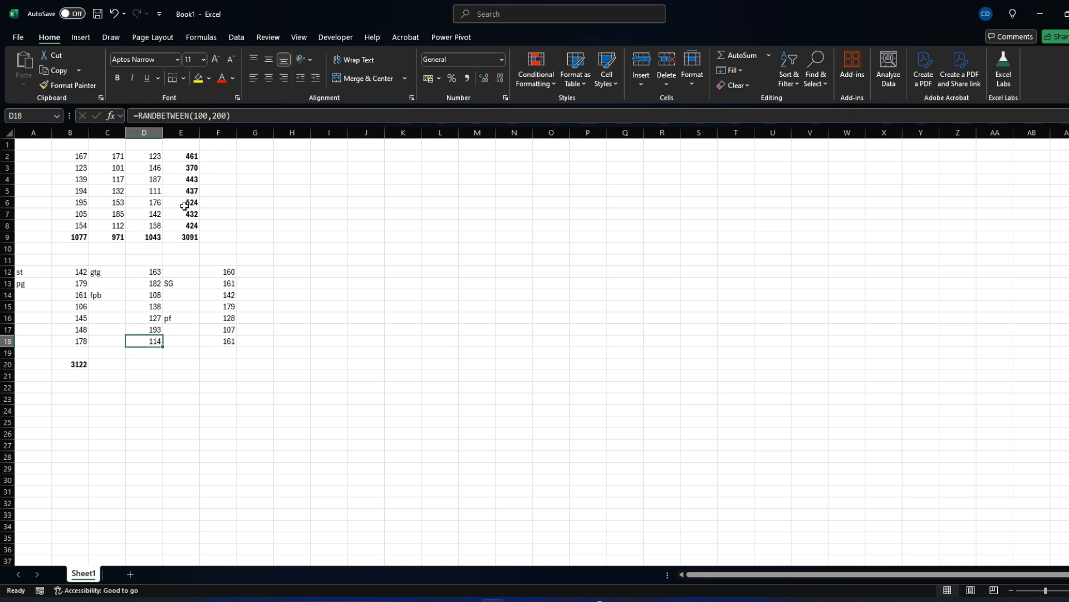
pyautogui.press('Up')
pyautogui.press('Down')
pyautogui.hotkey('ctrl', 'Up')
pyautogui.hotkey('ctrl', 'Up')
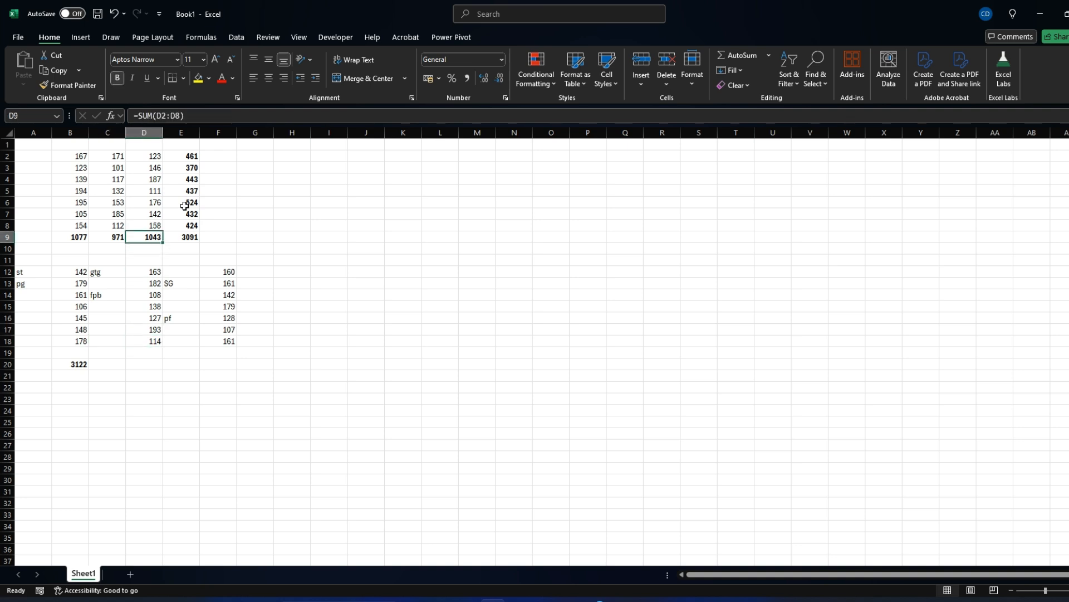